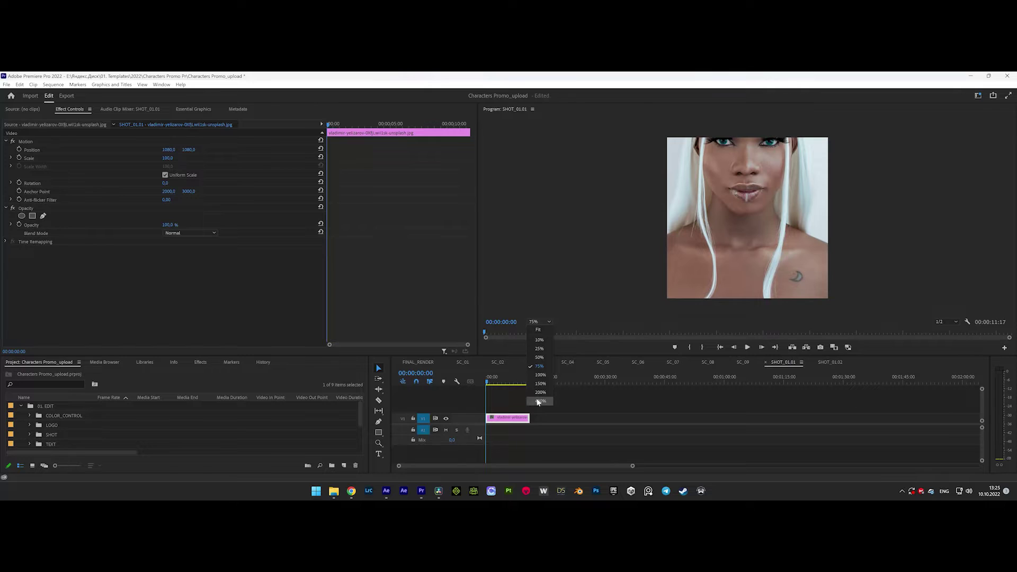
Scale the portrait clip in SHOT_01.01 to 54 and set its vertical position to 1275
{"action": "left_click", "coordinate": [185, 209]}
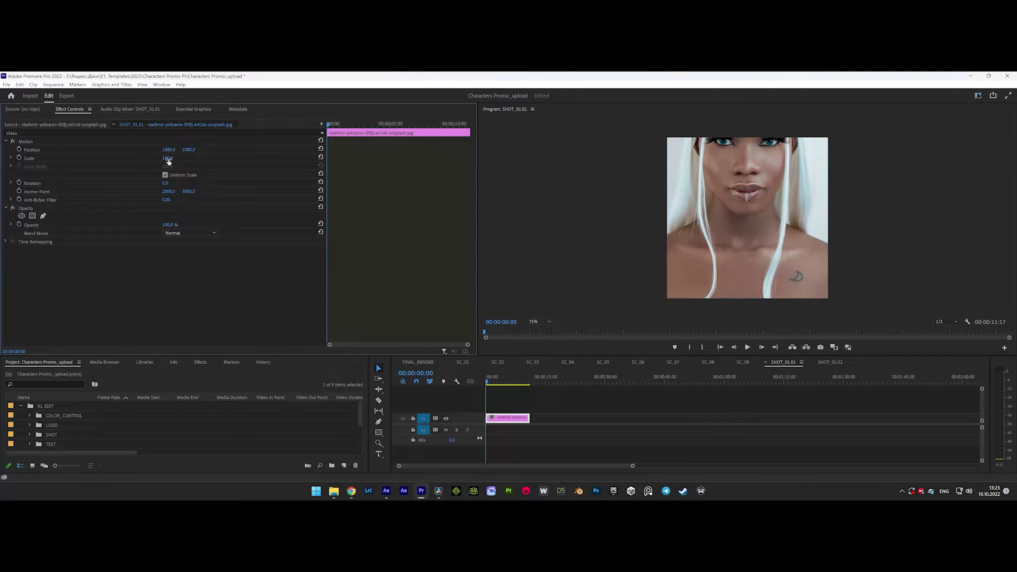
{"action": "left_click_drag", "start_coordinate": [168, 160], "coordinate": [291, 150]}
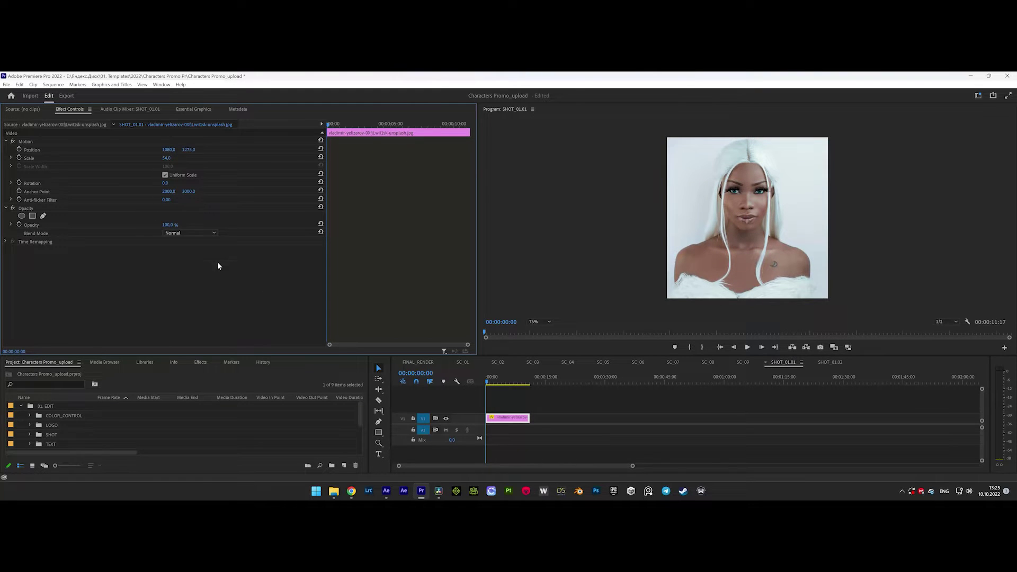
Start a freehand opacity mask on the portrait, tracing the white fur edge from the frame's lower-left corner up to the arm
{"action": "left_click", "coordinate": [536, 321]}
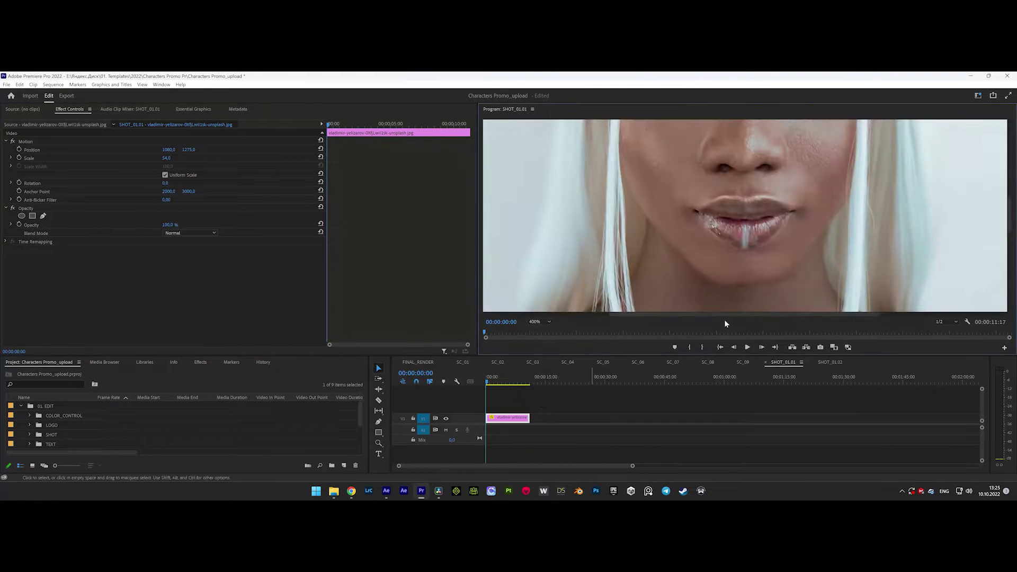
{"action": "left_click", "coordinate": [542, 403]}
{"action": "scroll", "coordinate": [1006, 230], "scroll_direction": "down", "scroll_amount": 4}
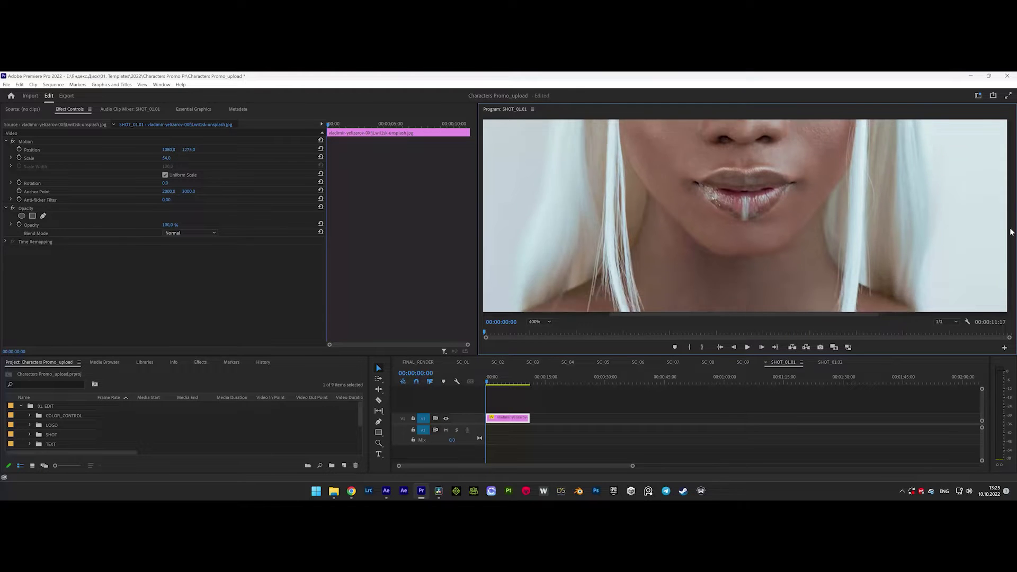
{"action": "left_click_drag", "start_coordinate": [736, 316], "coordinate": [562, 319]}
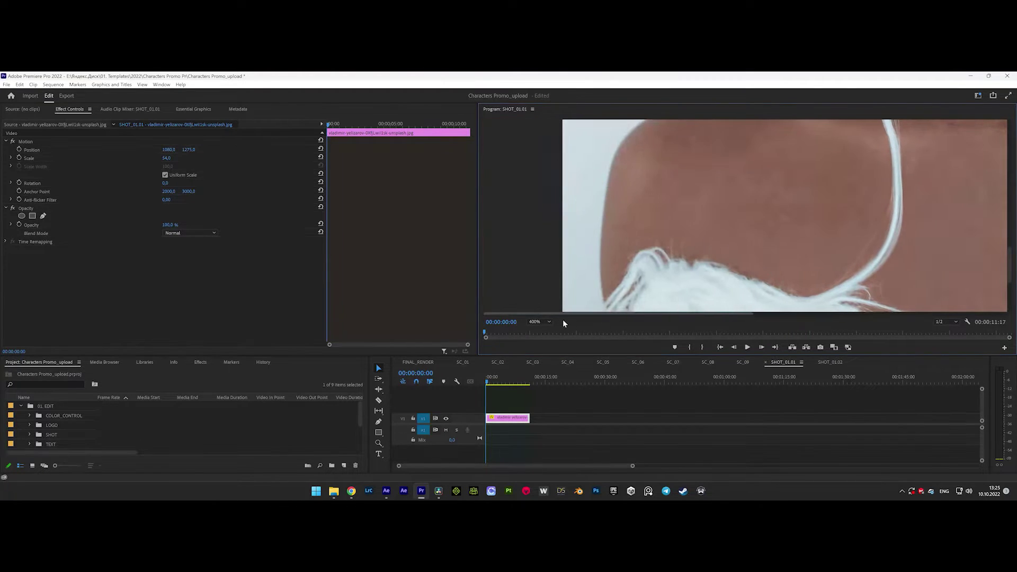
{"action": "scroll", "coordinate": [1010, 269], "scroll_direction": "down", "scroll_amount": 2}
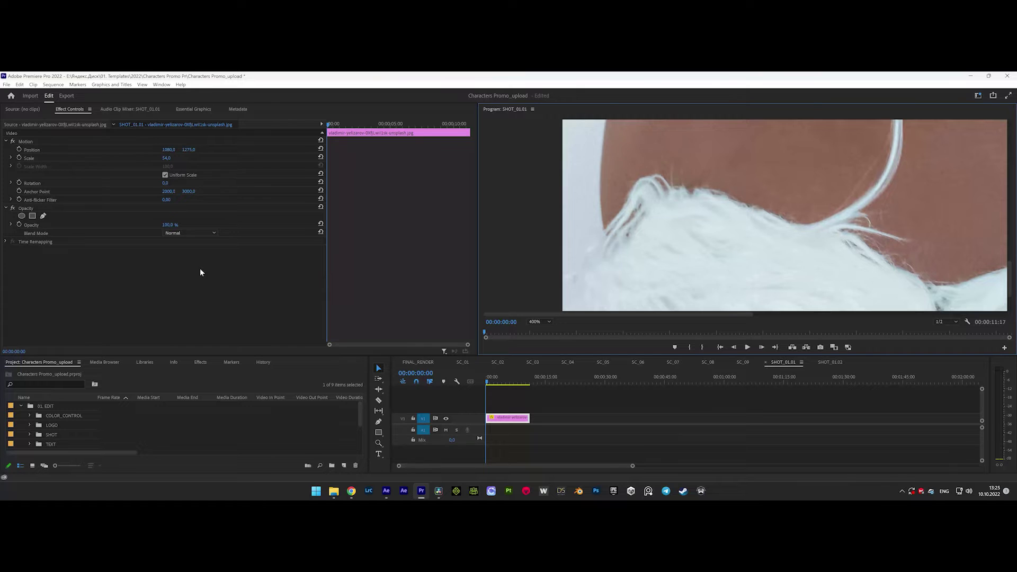
{"action": "left_click", "coordinate": [44, 216]}
{"action": "left_click", "coordinate": [602, 244]}
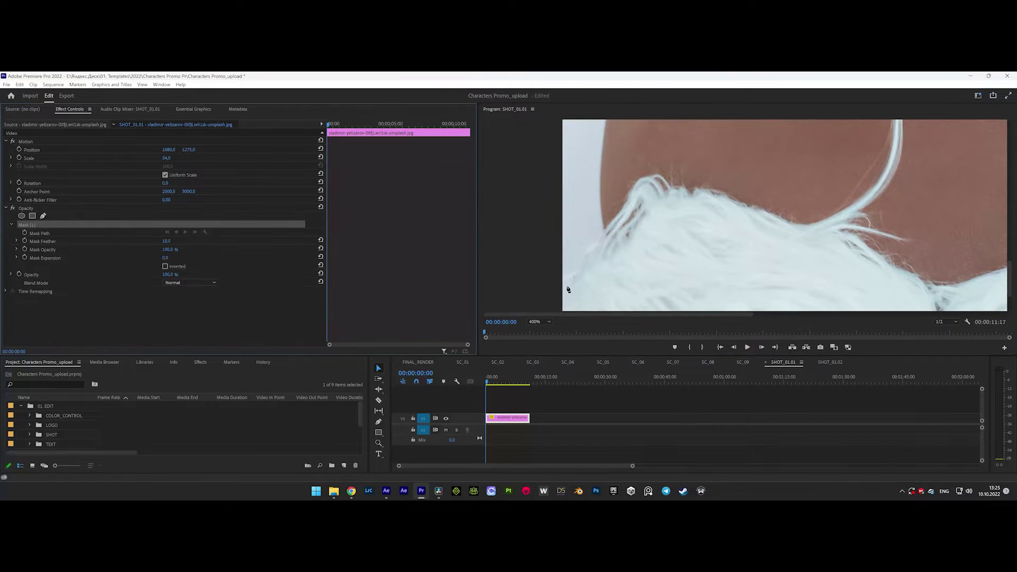
{"action": "left_click", "coordinate": [564, 284]}
{"action": "left_click", "coordinate": [580, 265]}
{"action": "left_click", "coordinate": [604, 235]}
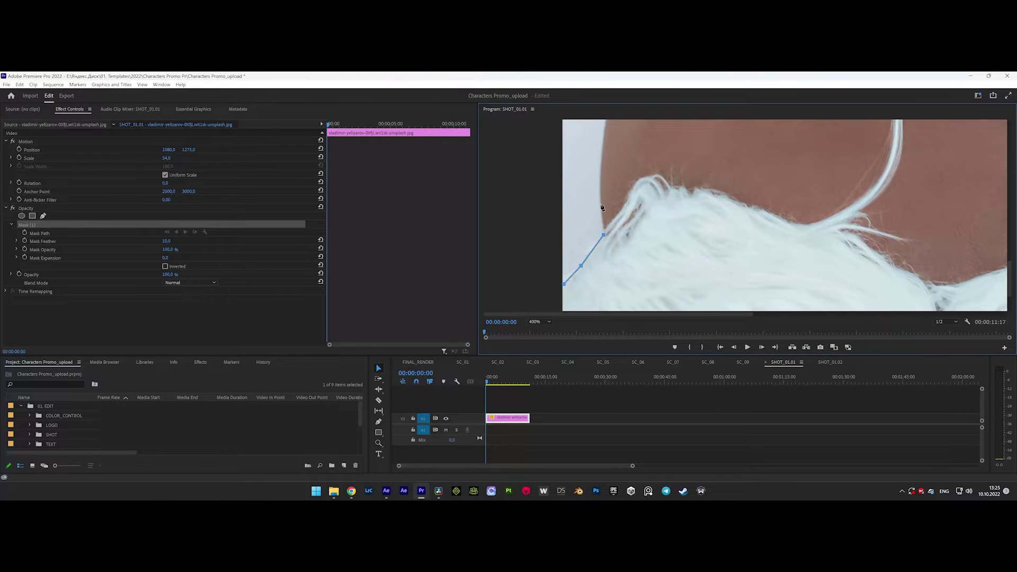
Continue the mask path up the left arm and shoulder and along the left side of the white hair
{"action": "left_click", "coordinate": [600, 201]}
{"action": "left_click", "coordinate": [599, 166]}
{"action": "left_click_drag", "start_coordinate": [607, 138], "coordinate": [801, 162]}
{"action": "scroll", "coordinate": [806, 172], "scroll_direction": "up", "scroll_amount": 3}
{"action": "scroll", "coordinate": [768, 159], "scroll_direction": "right", "scroll_amount": 3}
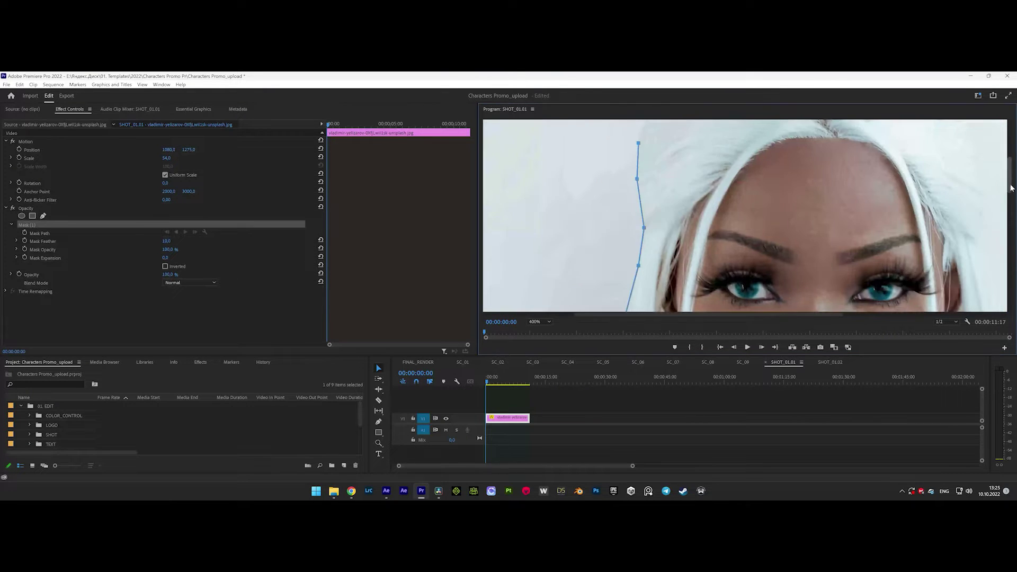
{"action": "scroll", "coordinate": [722, 136], "scroll_direction": "up", "scroll_amount": 2}
{"action": "left_click", "coordinate": [670, 176]}
{"action": "left_click", "coordinate": [692, 154]}
{"action": "left_click", "coordinate": [722, 136]}
Extend the mask path over the top of the head and down the upper right side of the hair
{"action": "scroll", "coordinate": [688, 238], "scroll_direction": "up", "scroll_amount": 2}
{"action": "left_click_drag", "start_coordinate": [676, 312], "coordinate": [701, 312]}
{"action": "left_click", "coordinate": [751, 190]}
{"action": "left_click", "coordinate": [842, 238]}
{"action": "scroll", "coordinate": [866, 268], "scroll_direction": "down", "scroll_amount": 3}
{"action": "left_click", "coordinate": [892, 225]}
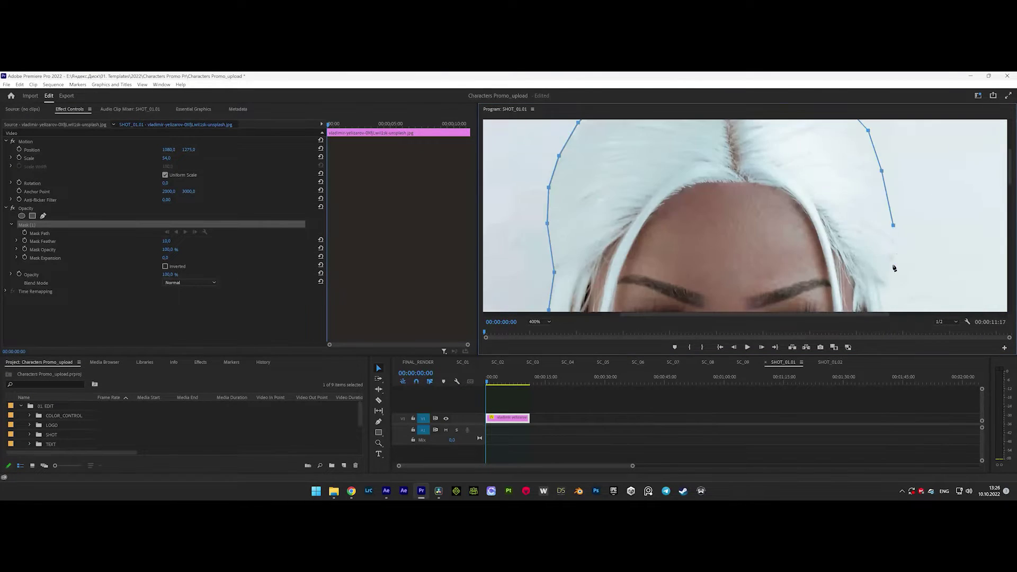
Trace the mask path down the rest of the right side hair and over the right shoulder
{"action": "scroll", "coordinate": [894, 268], "scroll_direction": "down", "scroll_amount": 3}
{"action": "left_click", "coordinate": [916, 281]}
{"action": "scroll", "coordinate": [916, 282], "scroll_direction": "down", "scroll_amount": 3}
{"action": "left_click", "coordinate": [788, 289]}
{"action": "scroll", "coordinate": [794, 238], "scroll_direction": "down", "scroll_amount": 3}
{"action": "left_click", "coordinate": [867, 205]}
{"action": "scroll", "coordinate": [900, 212], "scroll_direction": "down", "scroll_amount": 3}
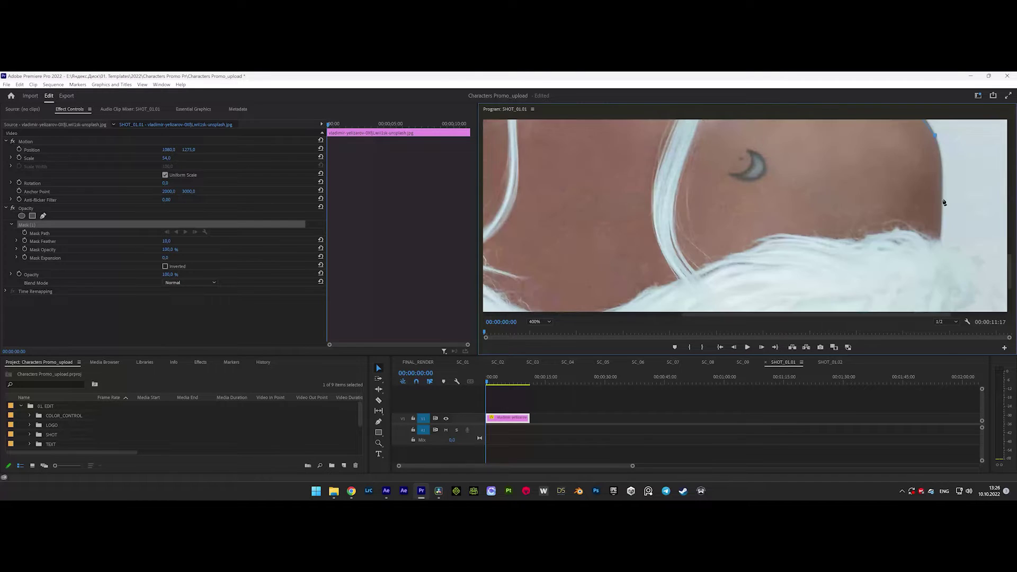
Trace the mask path down the right arm and along the outer edge of the white fur
{"action": "scroll", "coordinate": [900, 238], "scroll_direction": "right", "scroll_amount": 3}
{"action": "left_click", "coordinate": [831, 239]}
{"action": "left_click", "coordinate": [875, 266]}
{"action": "left_click", "coordinate": [887, 290]}
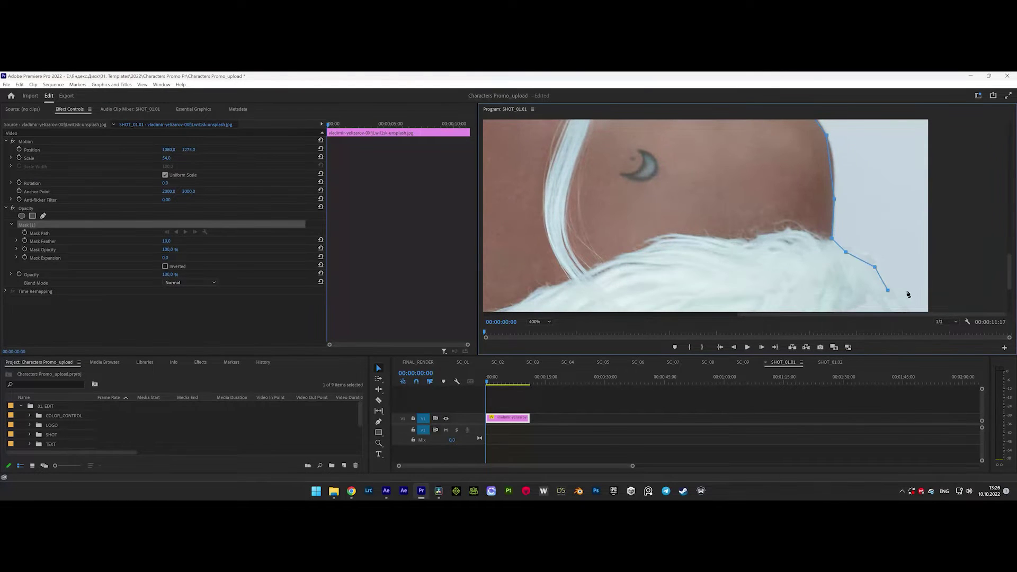
Finish the mask along the frame's lower edge and close the path at its starting point, isolating the woman
{"action": "scroll", "coordinate": [1008, 280], "scroll_direction": "down", "scroll_amount": 2}
{"action": "scroll", "coordinate": [1008, 284], "scroll_direction": "down", "scroll_amount": 1}
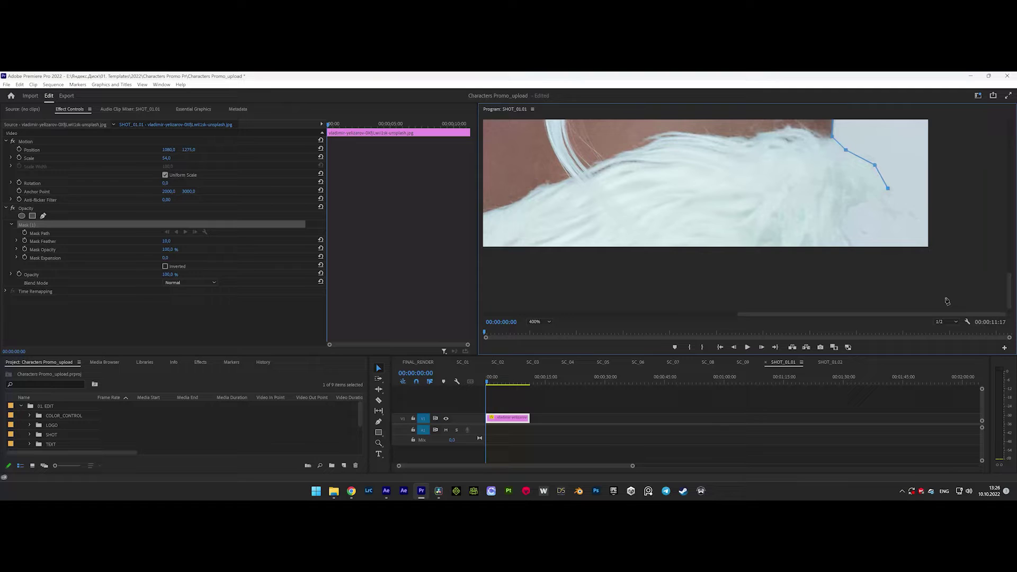
{"action": "left_click", "coordinate": [545, 321]}
{"action": "left_click", "coordinate": [538, 371]}
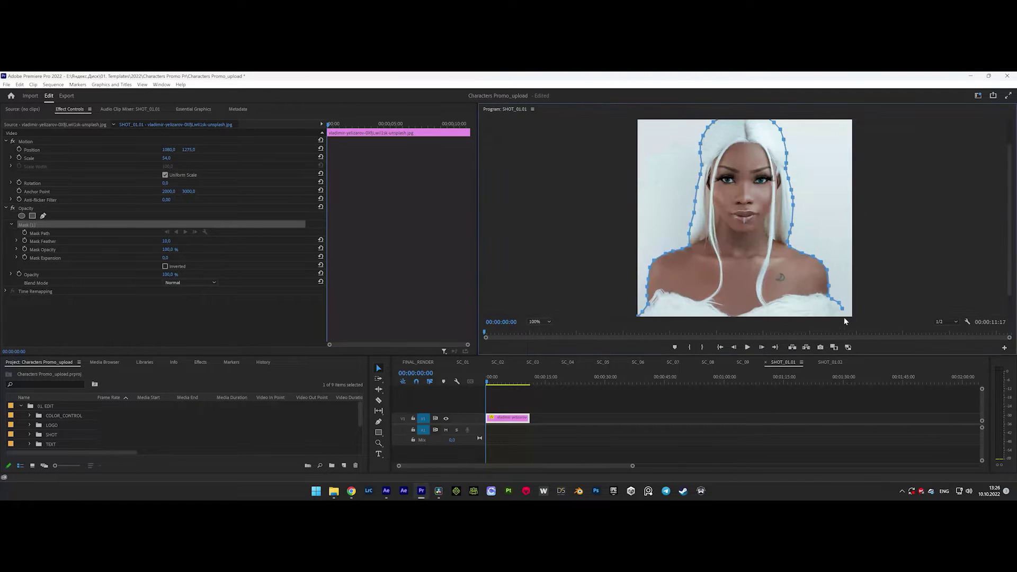
{"action": "left_click", "coordinate": [747, 314]}
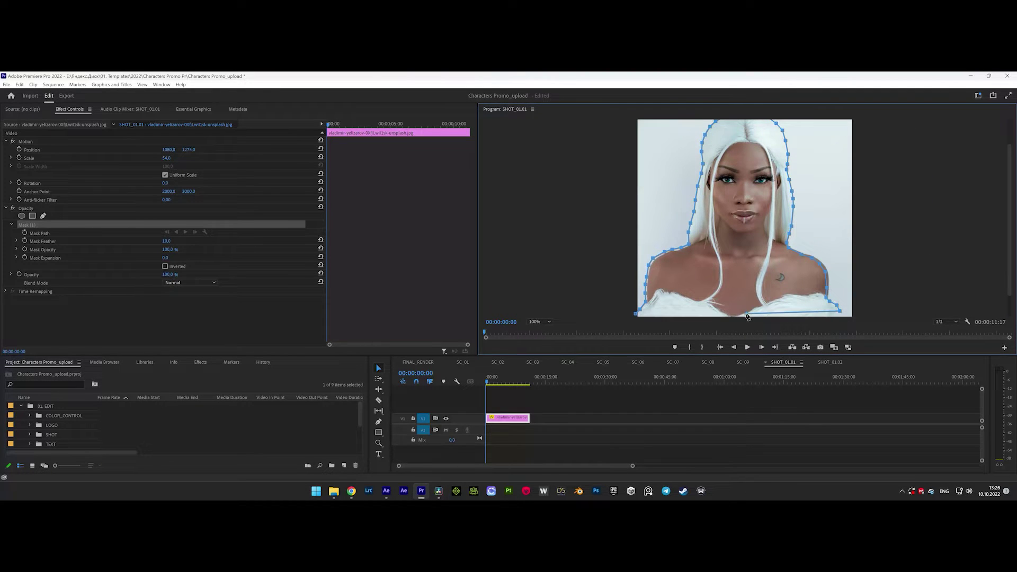
{"action": "left_click", "coordinate": [636, 315]}
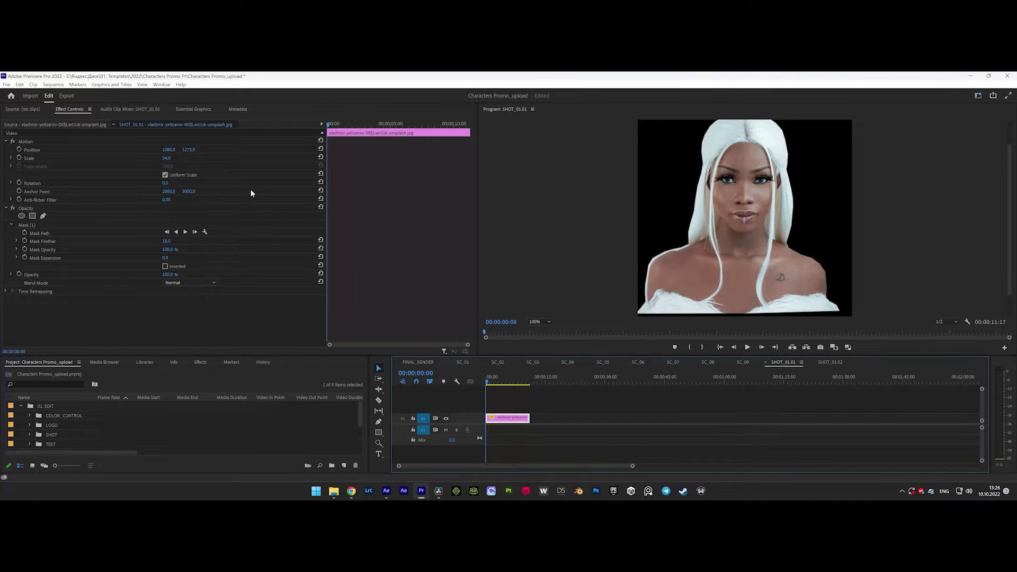
Set the masked portrait's scale to 55 and its vertical position to 1399
{"action": "mouse_move", "coordinate": [166, 161]}
{"action": "left_mouse_down"}
{"action": "mouse_move", "coordinate": [191, 152]}
{"action": "mouse_move", "coordinate": [164, 158]}
{"action": "left_mouse_up"}
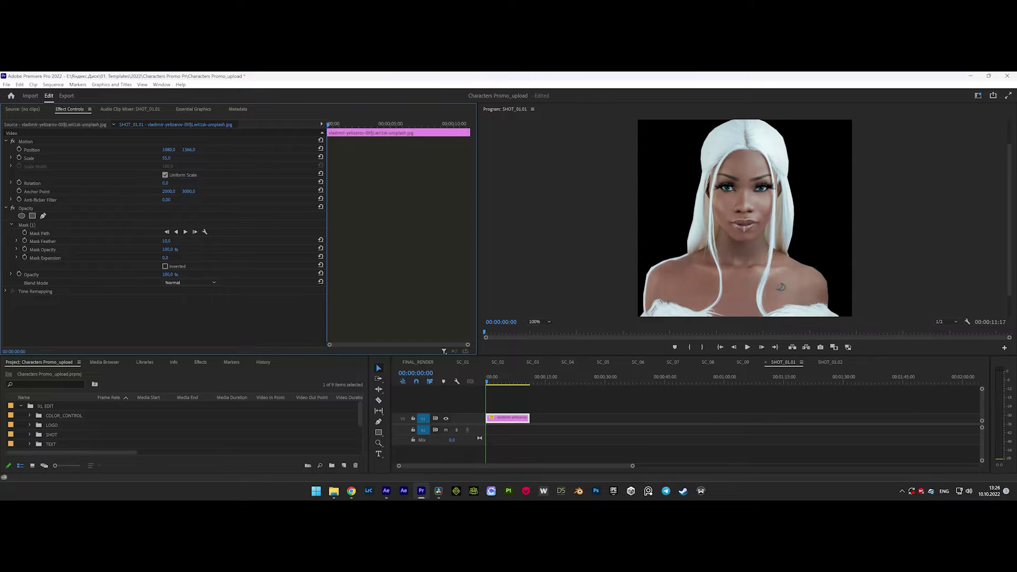
{"action": "left_click_drag", "start_coordinate": [188, 150], "coordinate": [192, 149]}
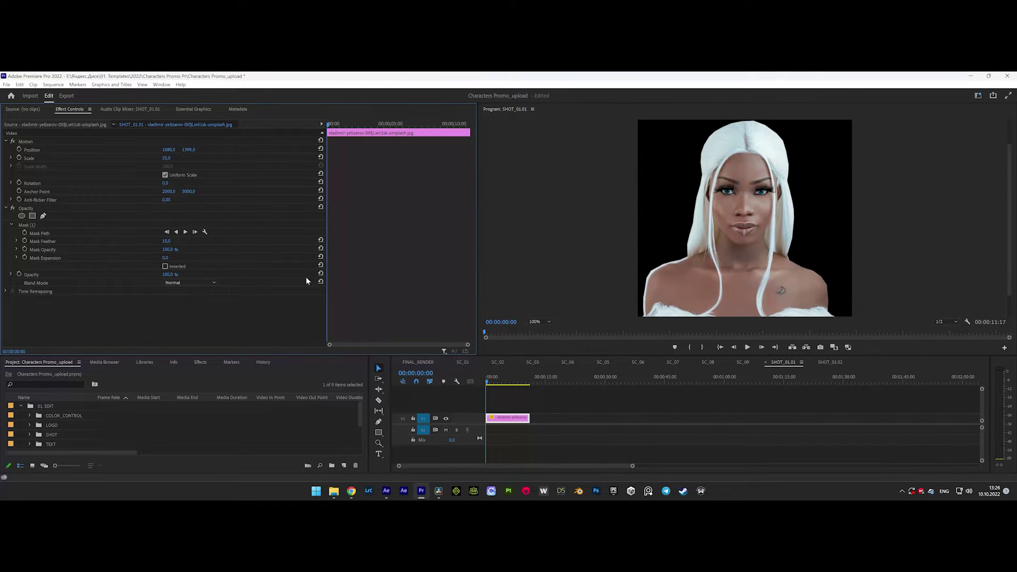
Place the night skyscraper photo in the SHOT_01.02 sequence and scale it to 55
{"action": "left_click_drag", "start_coordinate": [742, 355], "coordinate": [742, 322]}
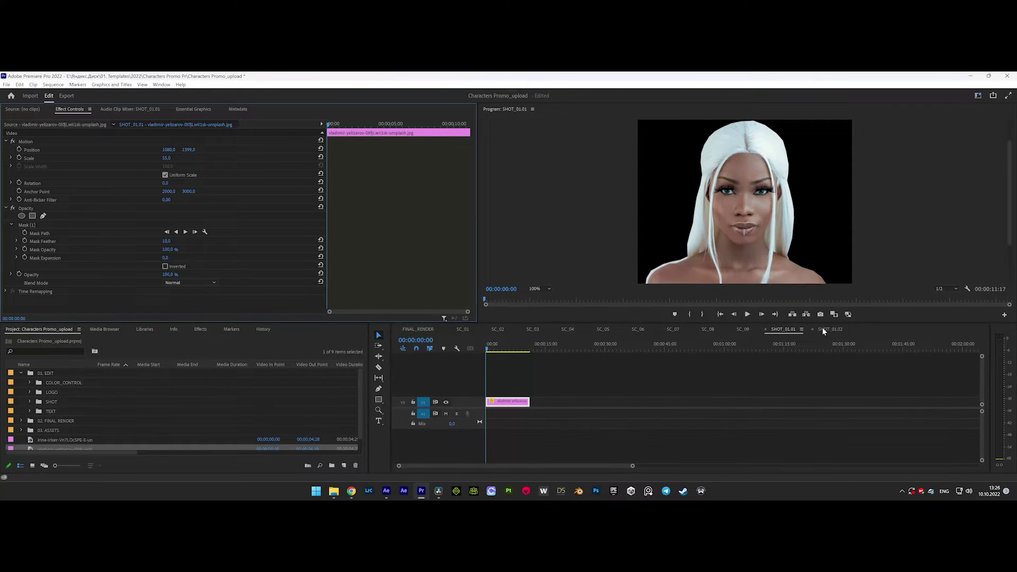
{"action": "left_click", "coordinate": [823, 328]}
{"action": "scroll", "coordinate": [103, 406], "scroll_direction": "down", "scroll_amount": 1}
{"action": "left_click_drag", "start_coordinate": [67, 429], "coordinate": [533, 403]}
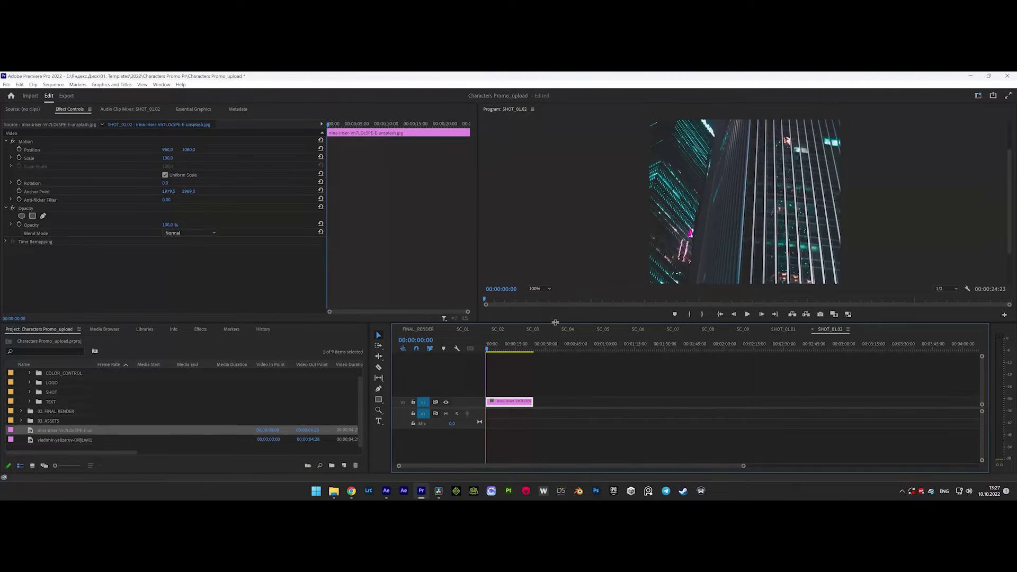
{"action": "left_click_drag", "start_coordinate": [555, 322], "coordinate": [554, 339]}
{"action": "mouse_move", "coordinate": [170, 158]}
{"action": "left_mouse_down"}
{"action": "mouse_move", "coordinate": [140, 158]}
{"action": "mouse_move", "coordinate": [173, 159]}
{"action": "left_mouse_up"}
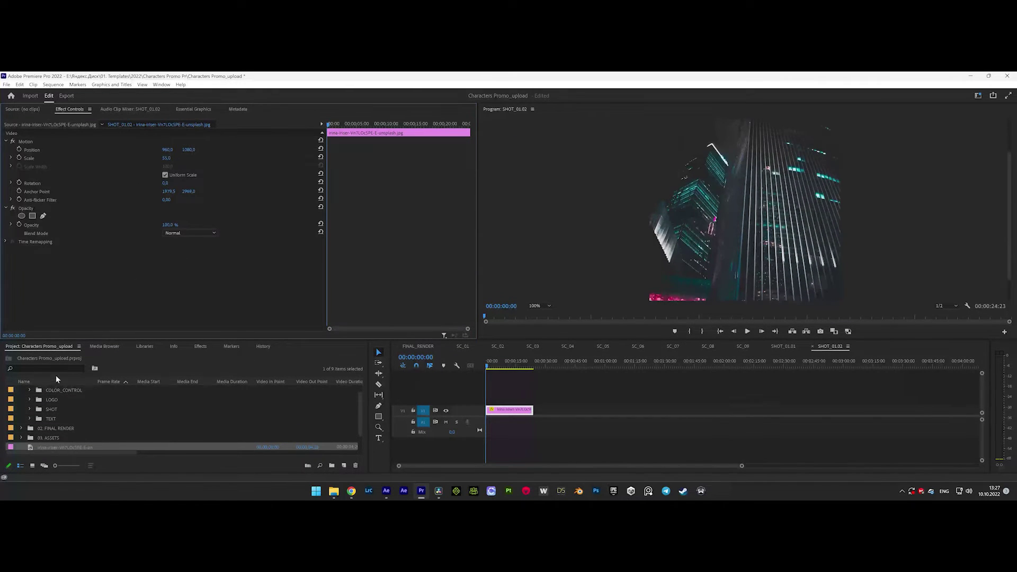
Open the TEXT_01 sequence from the TEXT bin and replace its title text with JENNA
{"action": "left_click", "coordinate": [35, 420]}
{"action": "left_click", "coordinate": [31, 419]}
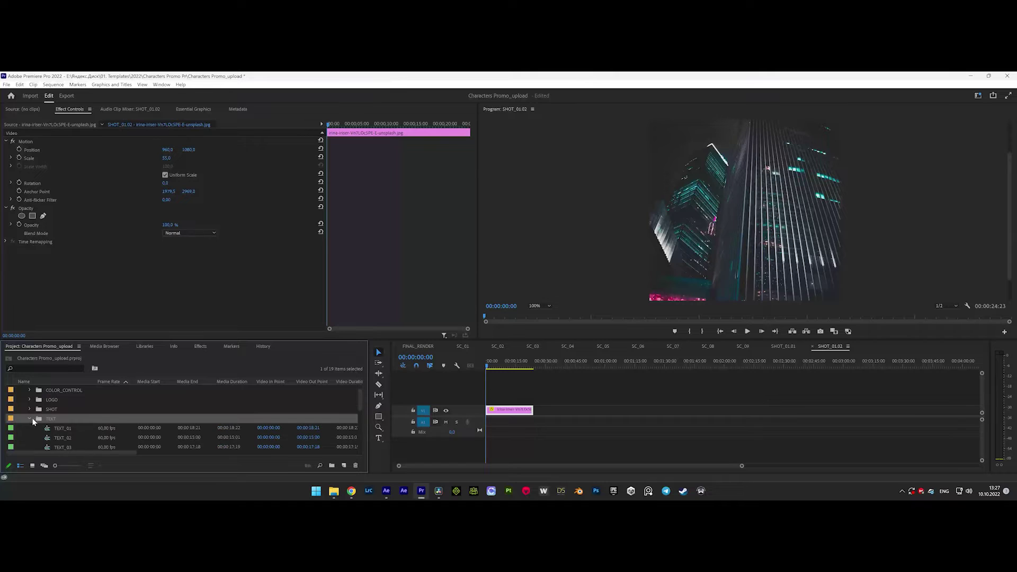
{"action": "double_click", "coordinate": [62, 429]}
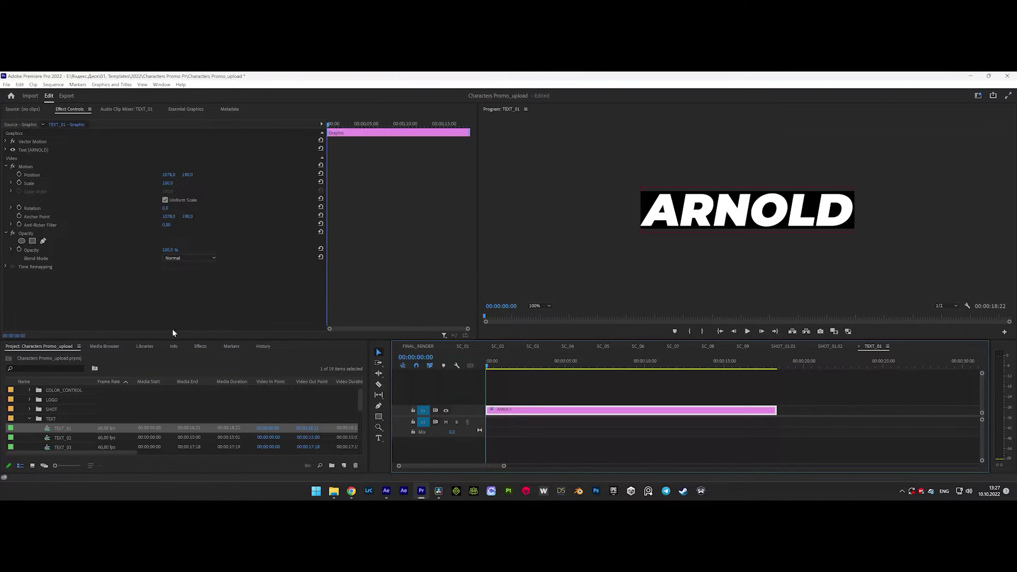
{"action": "left_click", "coordinate": [378, 439]}
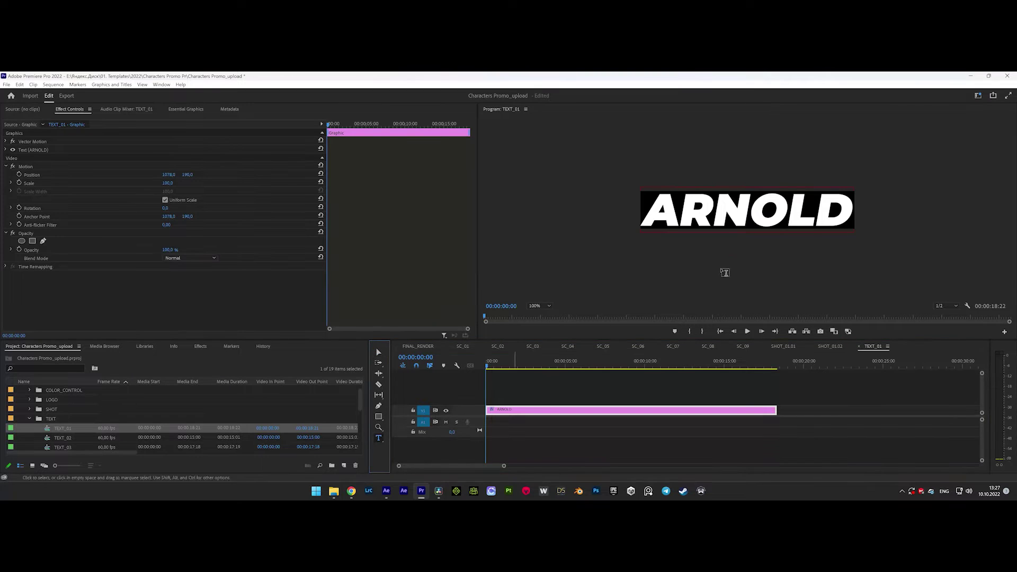
{"action": "left_click", "coordinate": [720, 214]}
{"action": "key", "text": "ctrl+a"}
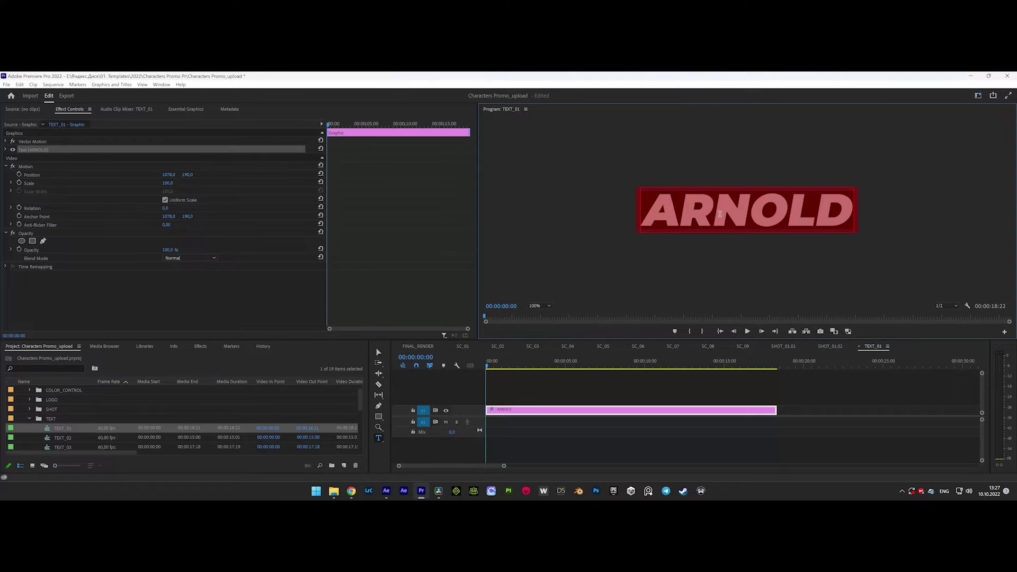
{"action": "type", "text": "JENNA"}
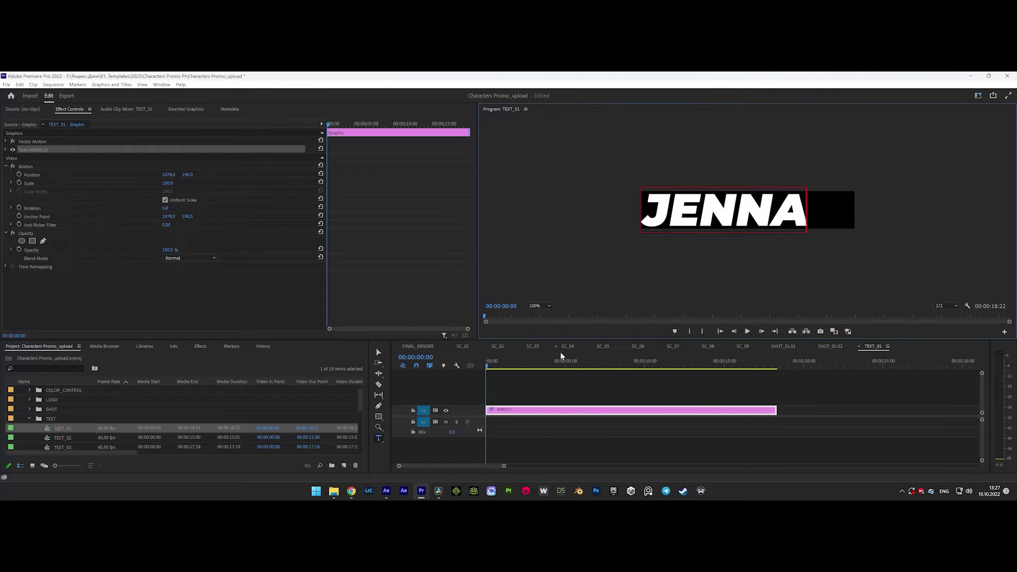
{"action": "left_click", "coordinate": [540, 380]}
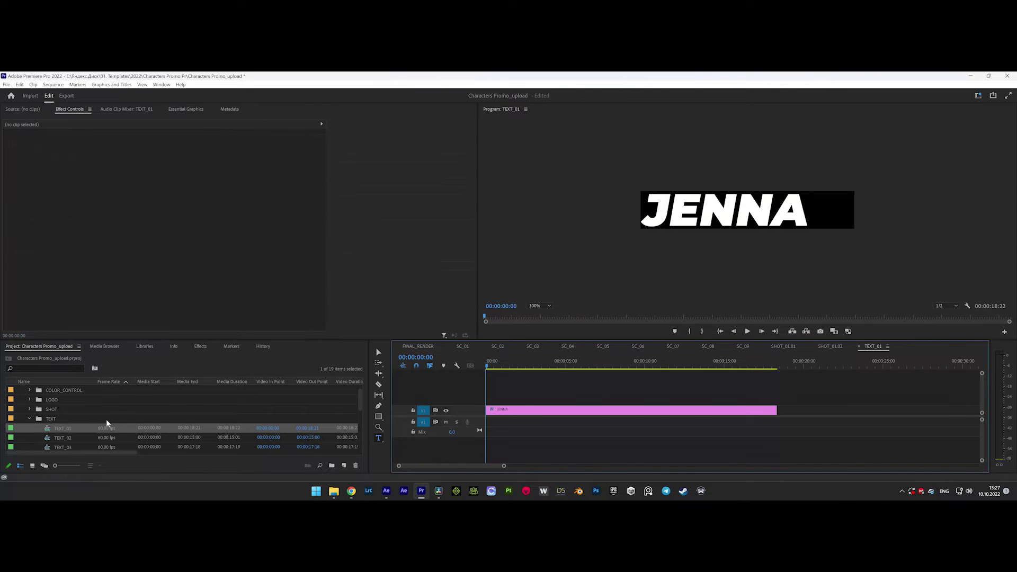
Open the LOGO sequence from the LOGO bin and set the logo clip's scale to 55
{"action": "left_click", "coordinate": [30, 419]}
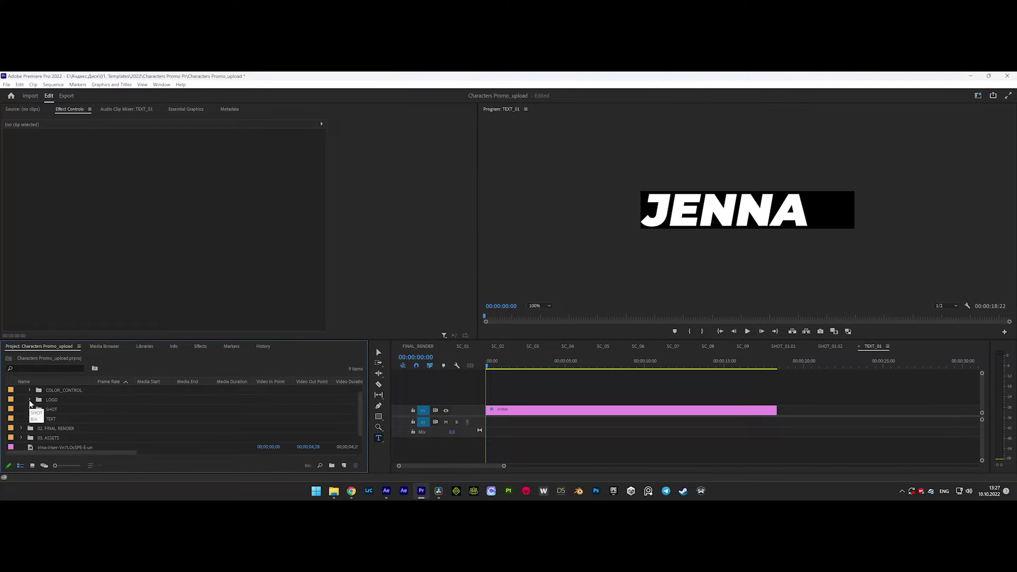
{"action": "left_click", "coordinate": [29, 399]}
{"action": "double_click", "coordinate": [56, 409]}
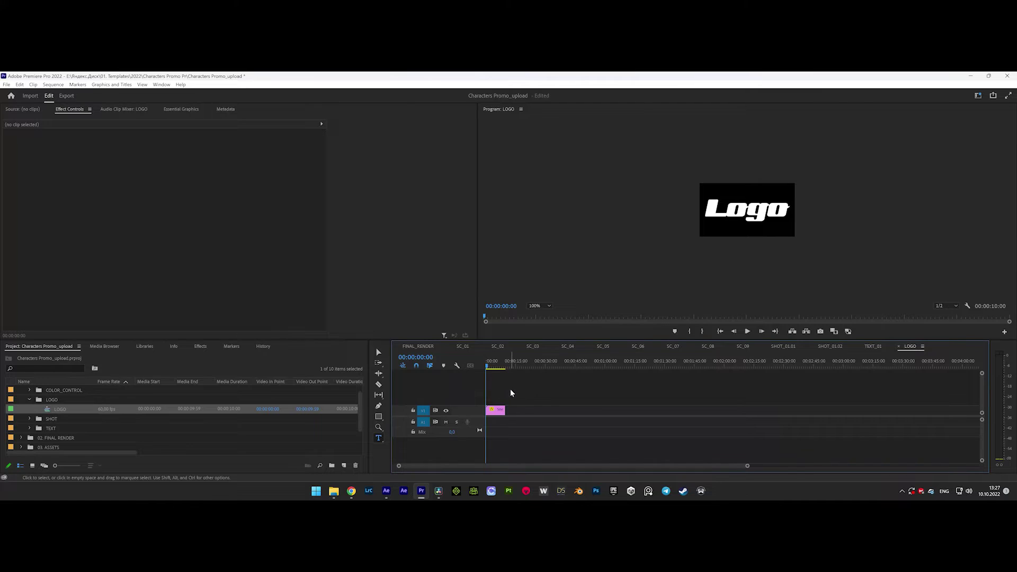
{"action": "left_click", "coordinate": [495, 410]}
{"action": "left_click", "coordinate": [168, 158]}
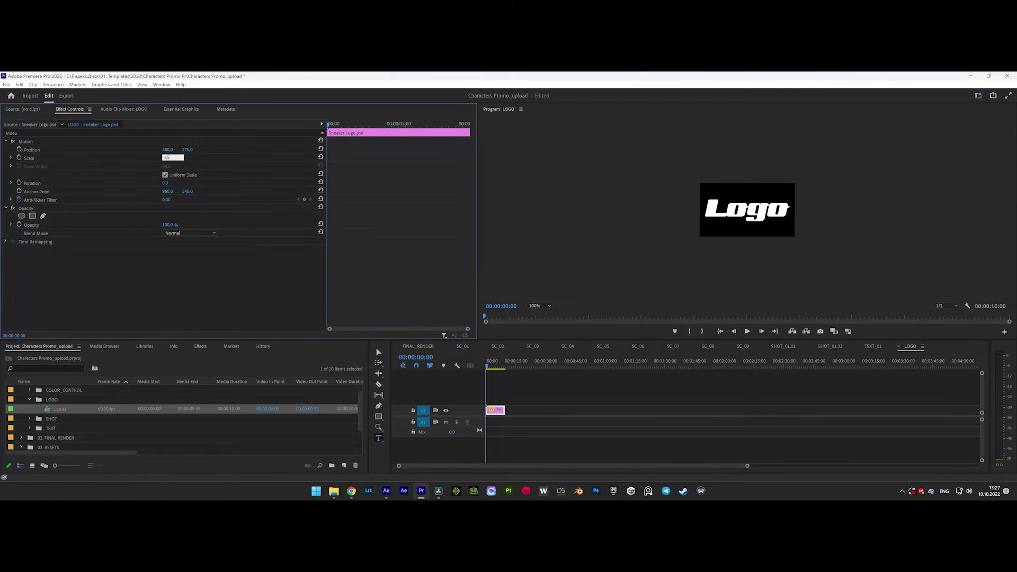
{"action": "key", "text": "Return"}
{"action": "left_click", "coordinate": [30, 400]}
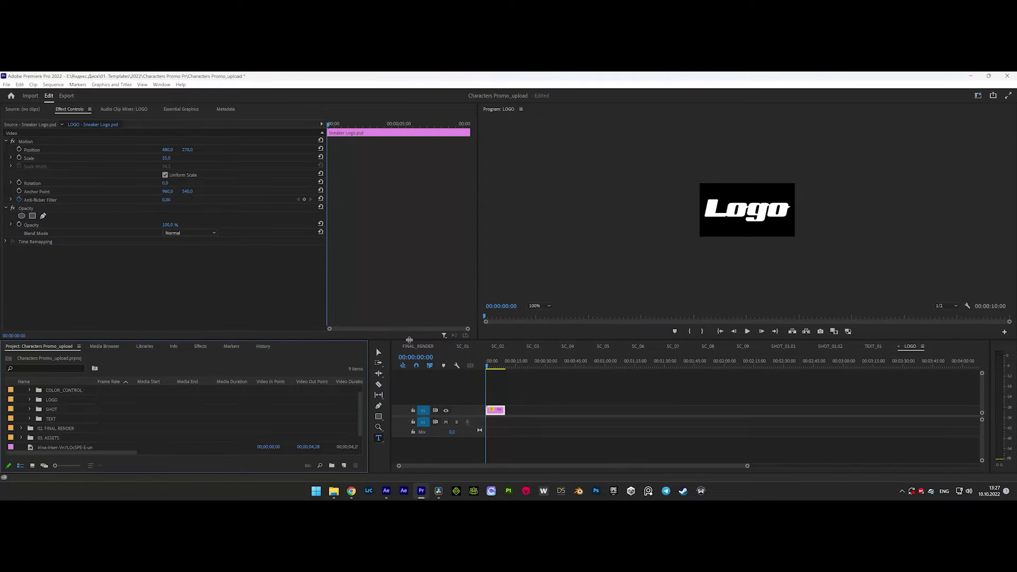
Open the FINAL_RENDER sequence and view its composed frame at 75% preview zoom
{"action": "left_click_drag", "start_coordinate": [409, 338], "coordinate": [415, 275]}
{"action": "left_click", "coordinate": [21, 376]}
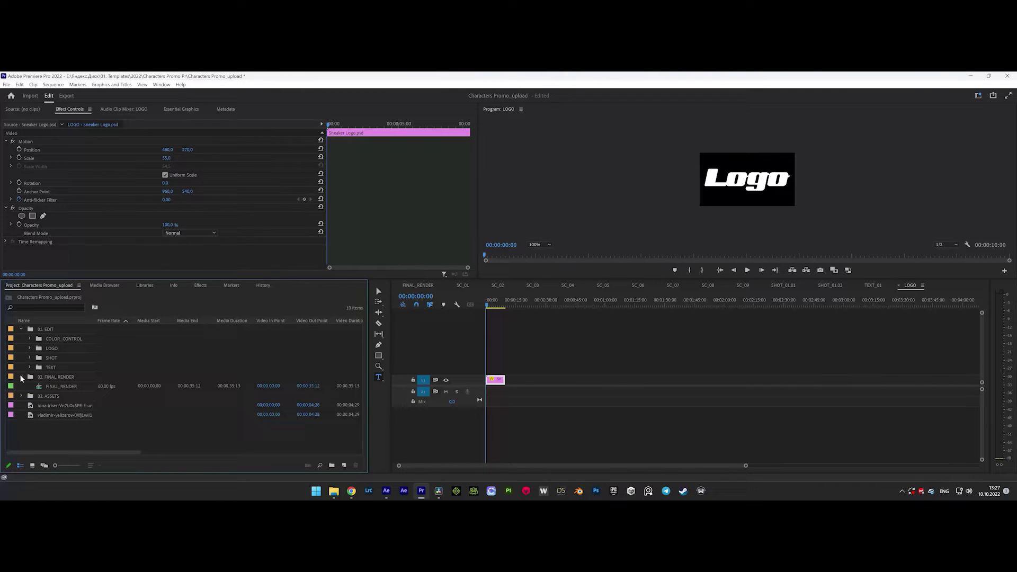
{"action": "double_click", "coordinate": [59, 387]}
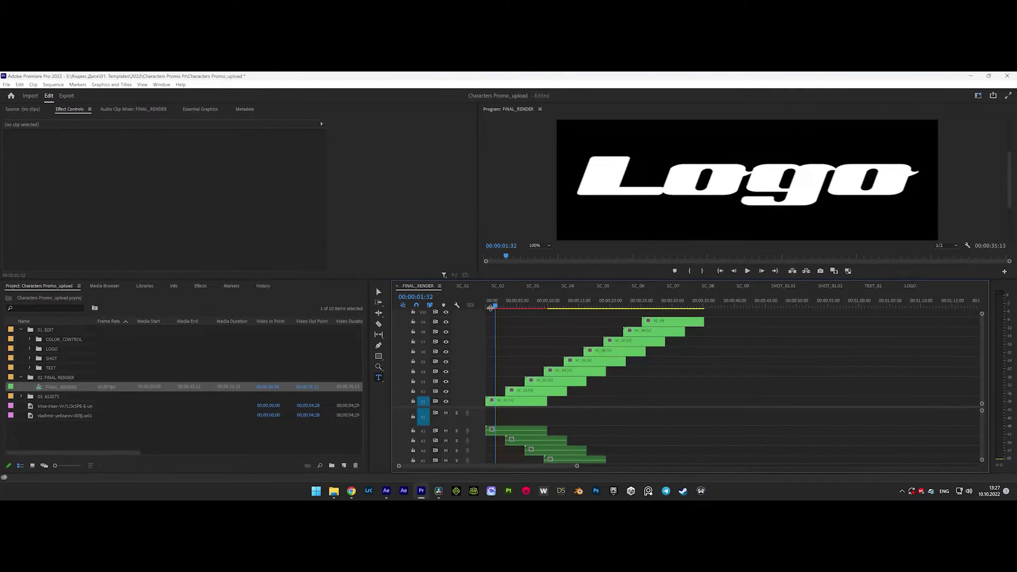
{"action": "left_click_drag", "start_coordinate": [487, 279], "coordinate": [488, 333]}
{"action": "left_click", "coordinate": [540, 300]}
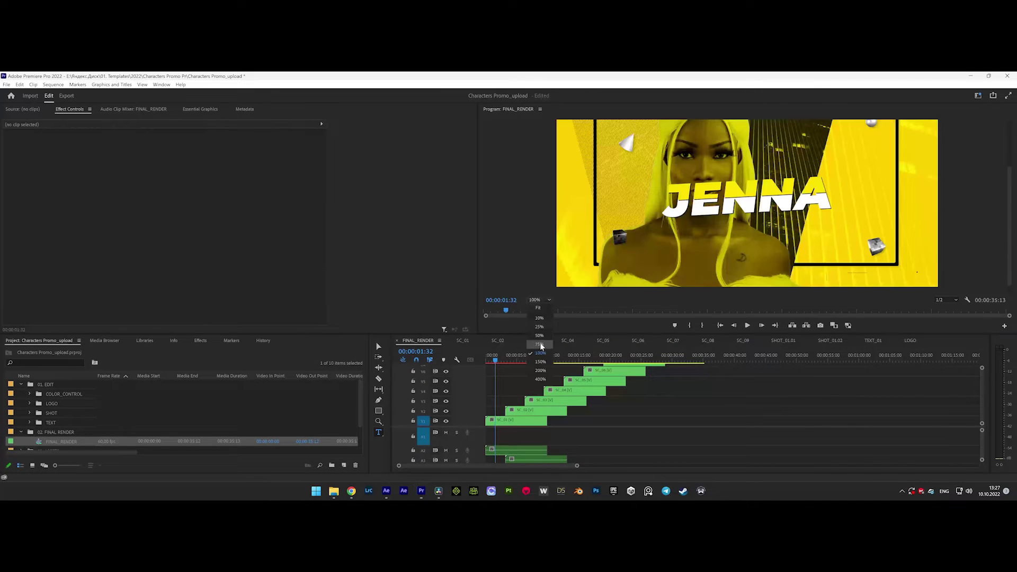
{"action": "left_click", "coordinate": [539, 344]}
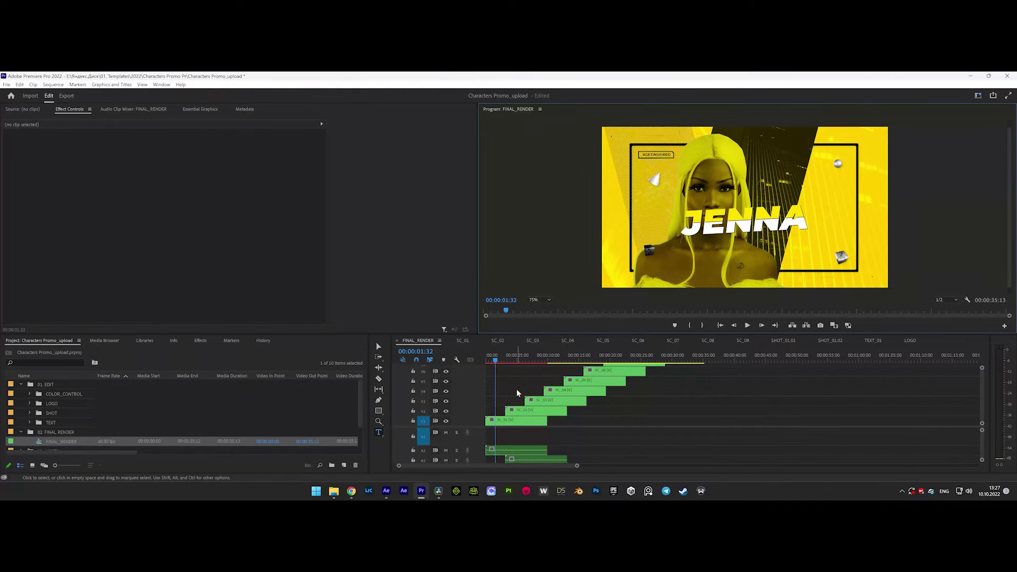
Open the Background color sequence from the COLOR_CONTROL bin and set the BG clip's ramp start colour to magenta
{"action": "left_click", "coordinate": [29, 394]}
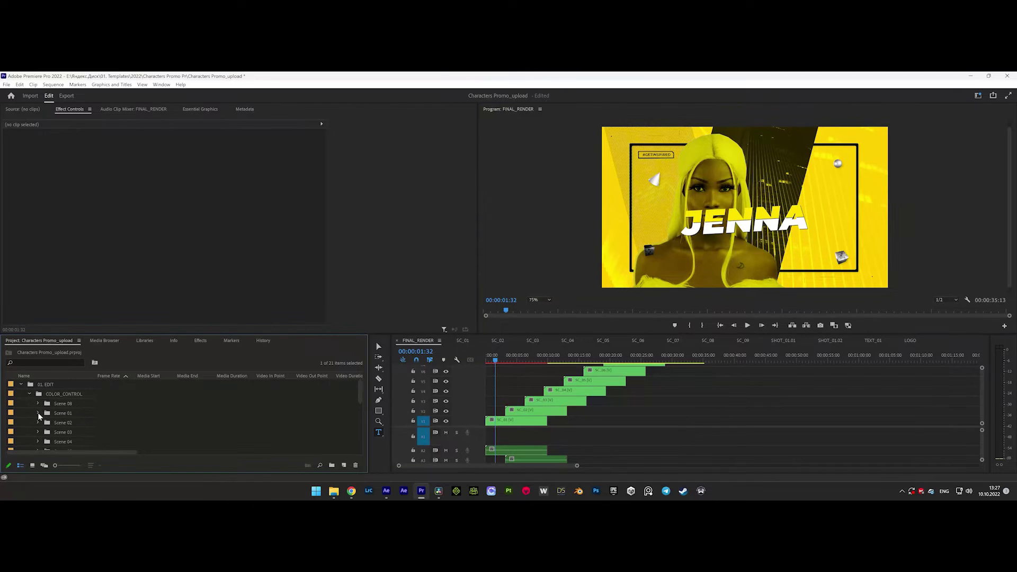
{"action": "scroll", "coordinate": [89, 415], "scroll_direction": "down", "scroll_amount": 3}
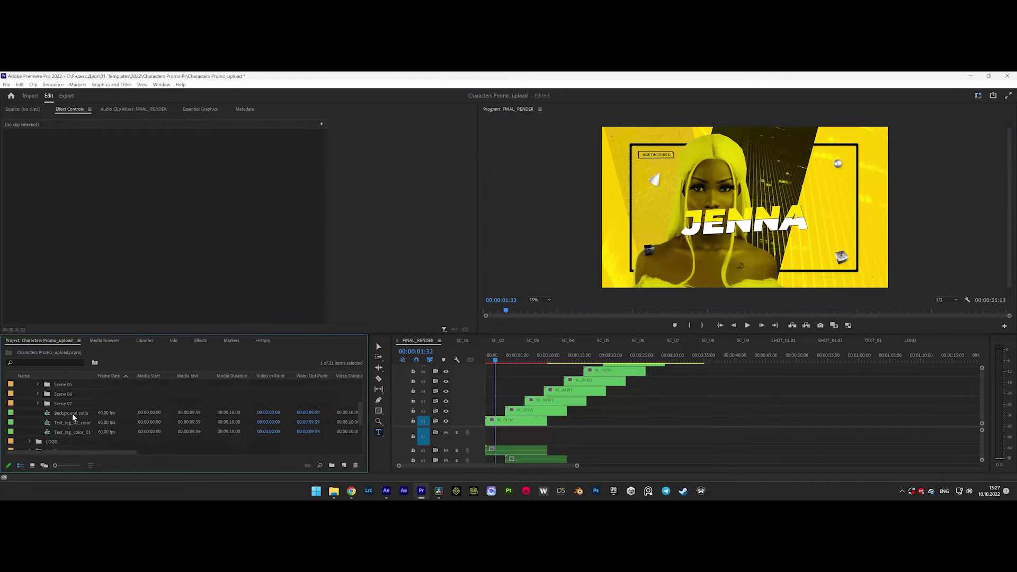
{"action": "double_click", "coordinate": [72, 413]}
{"action": "left_click_drag", "start_coordinate": [535, 375], "coordinate": [494, 418]}
{"action": "left_click", "coordinate": [166, 276]}
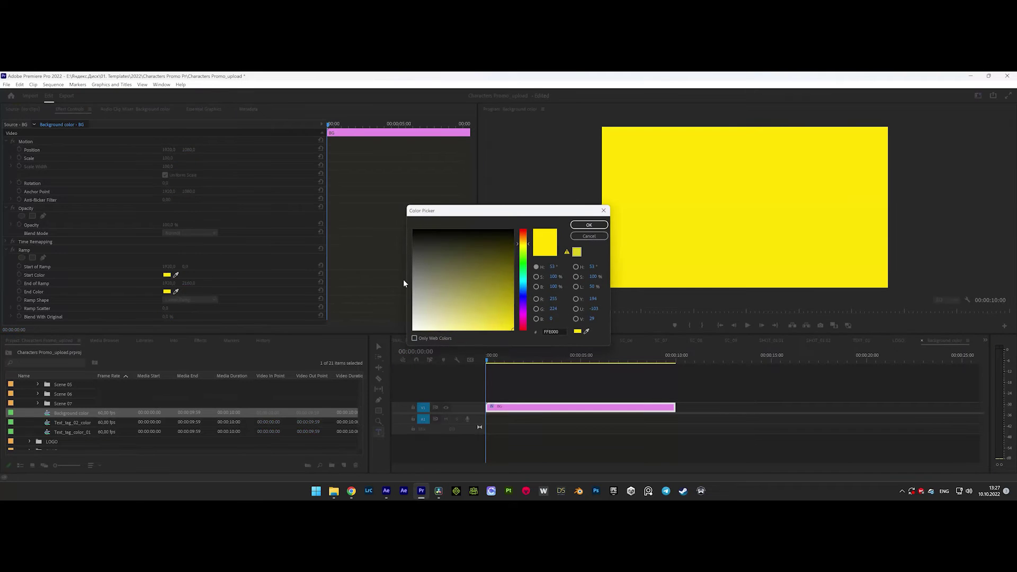
{"action": "left_click", "coordinate": [520, 313]}
{"action": "left_click_drag", "start_coordinate": [521, 313], "coordinate": [522, 316]}
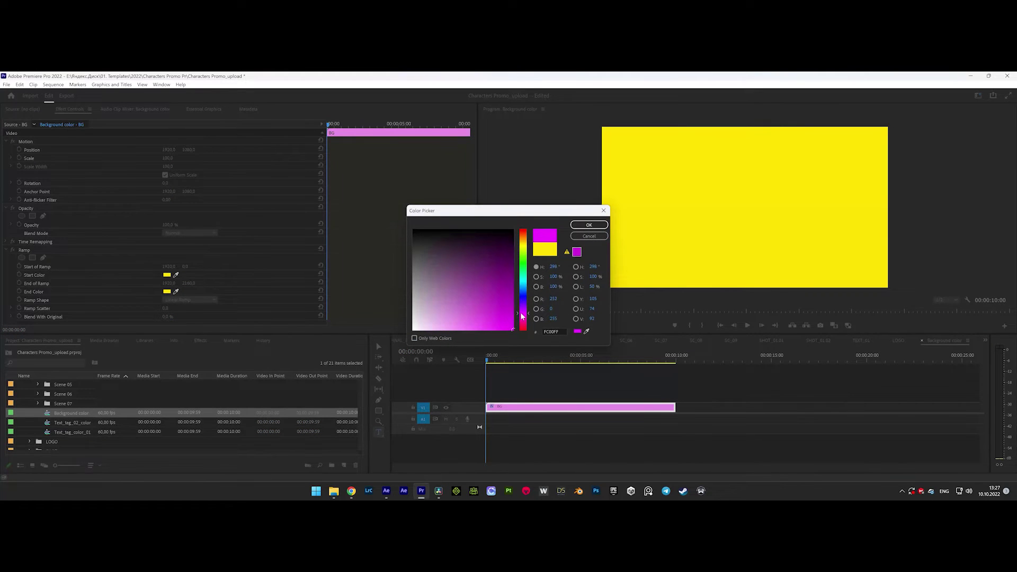
{"action": "left_click", "coordinate": [589, 225]}
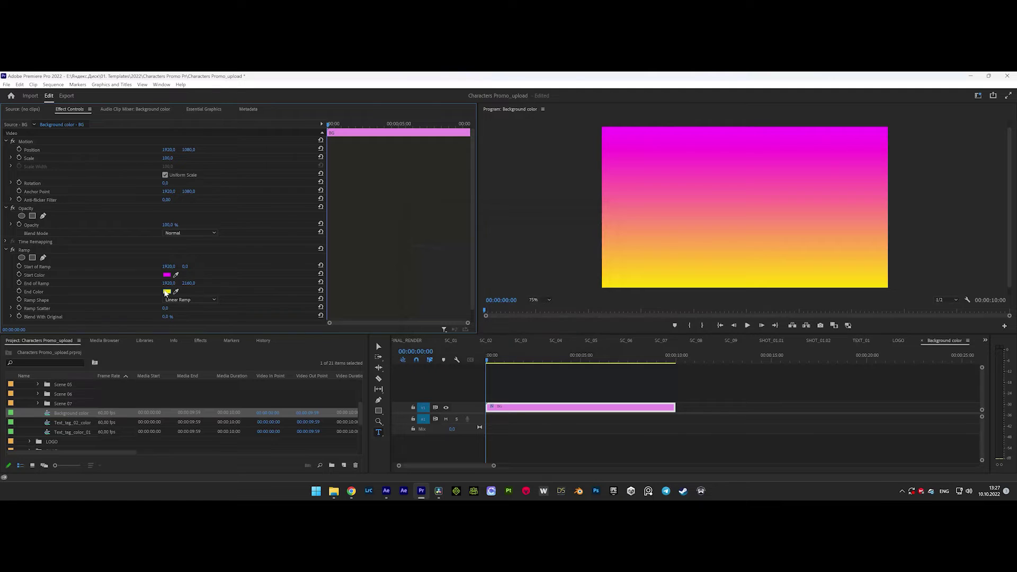
Set the end colour of the BG clip's ramp to pink-red FF0066
{"action": "left_click", "coordinate": [166, 292]}
{"action": "left_click_drag", "start_coordinate": [523, 258], "coordinate": [528, 324]}
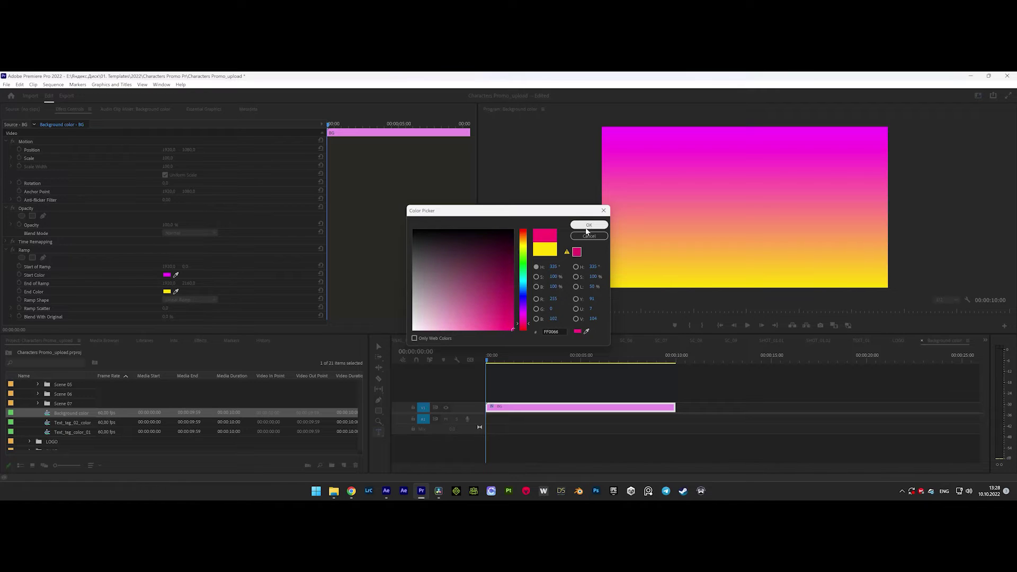
{"action": "left_click", "coordinate": [587, 226]}
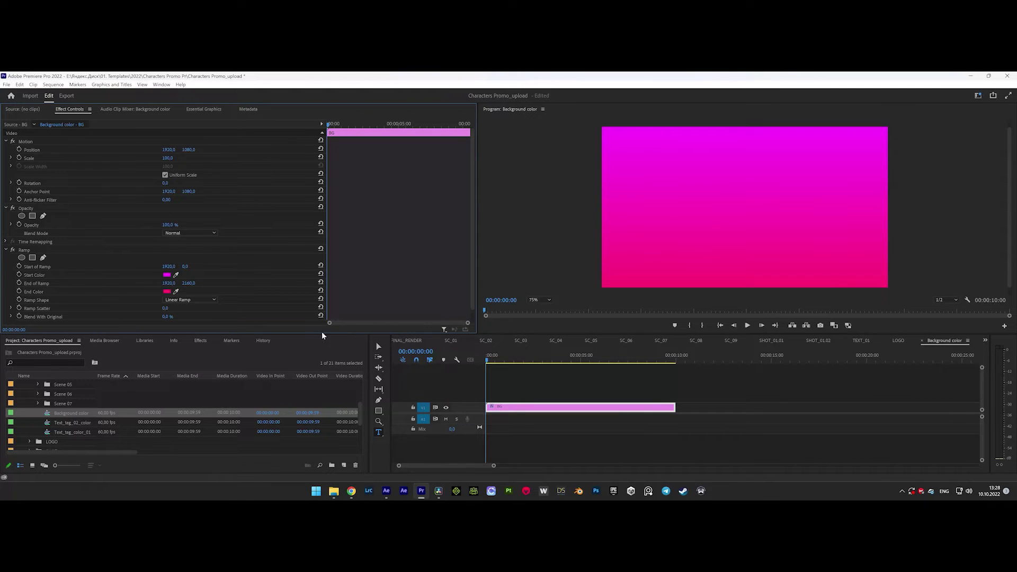
In the Text_tag_color_01 sequence, map the tag text's tint white to blue 009BE3, and return to the FINAL_RENDER sequence
{"action": "double_click", "coordinate": [64, 428]}
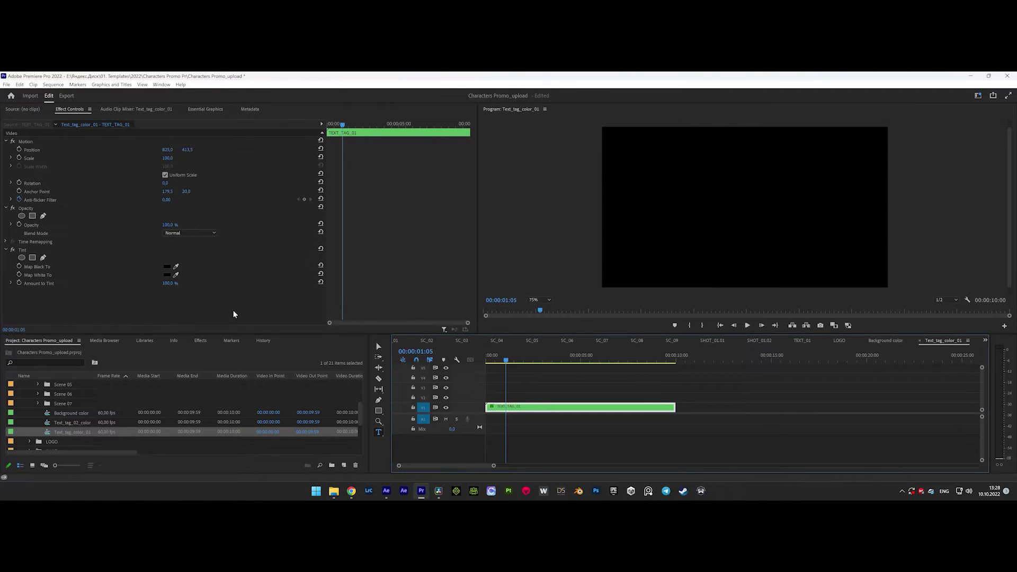
{"action": "left_click", "coordinate": [169, 274]}
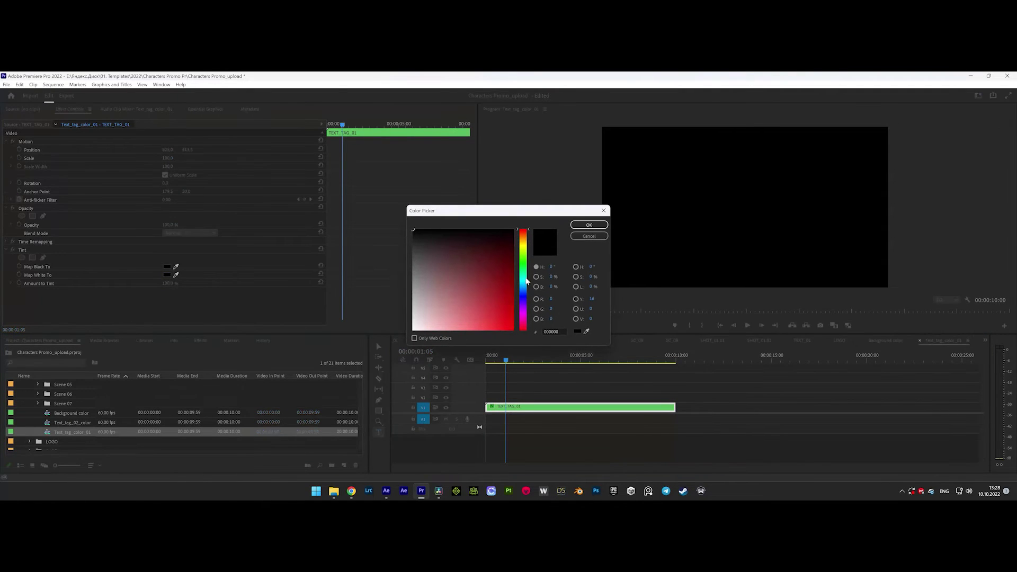
{"action": "left_click", "coordinate": [526, 284]}
{"action": "left_click_drag", "start_coordinate": [513, 312], "coordinate": [513, 319]}
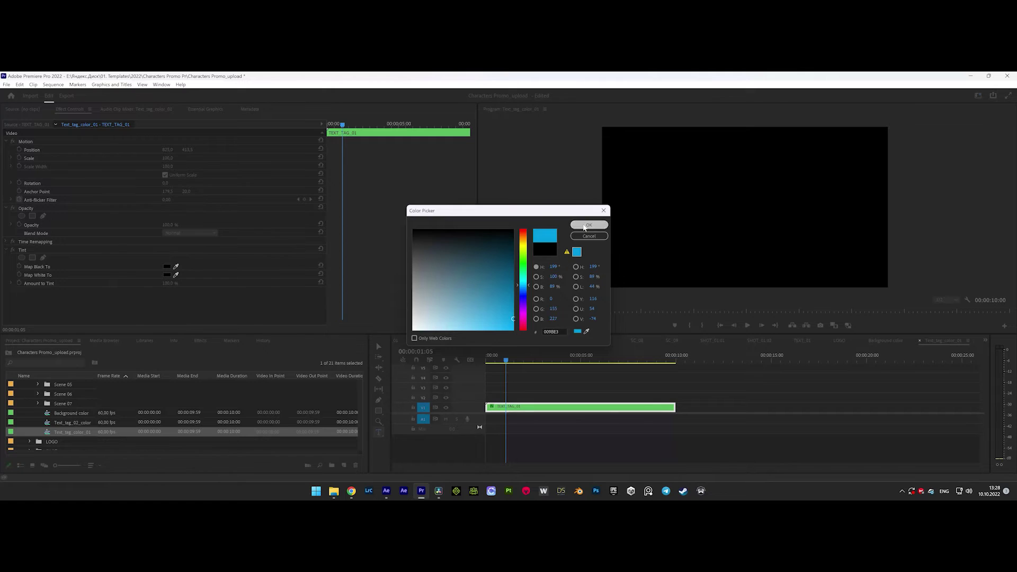
{"action": "left_click", "coordinate": [585, 226]}
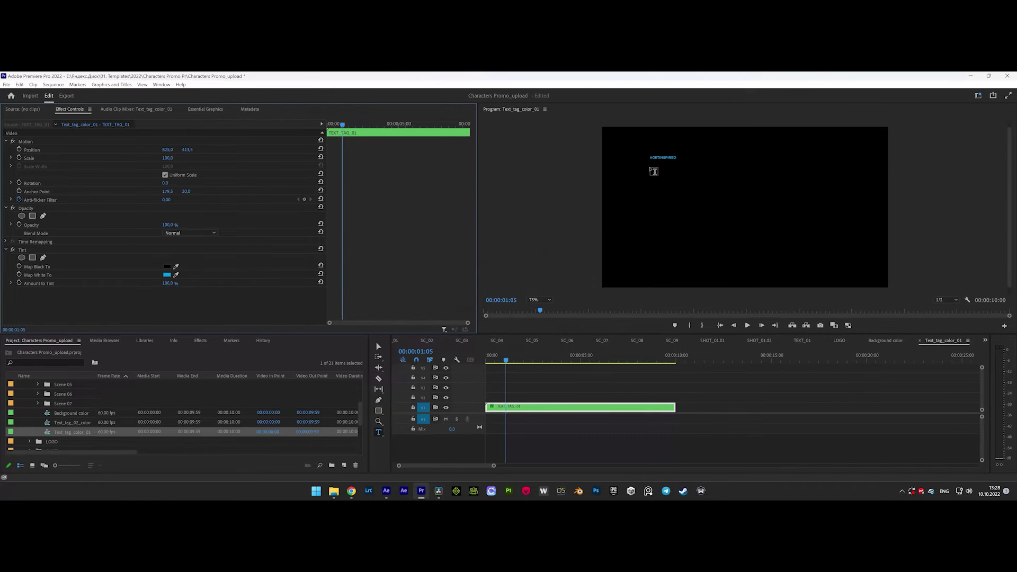
{"action": "left_click", "coordinate": [983, 342]}
{"action": "left_click", "coordinate": [963, 200]}
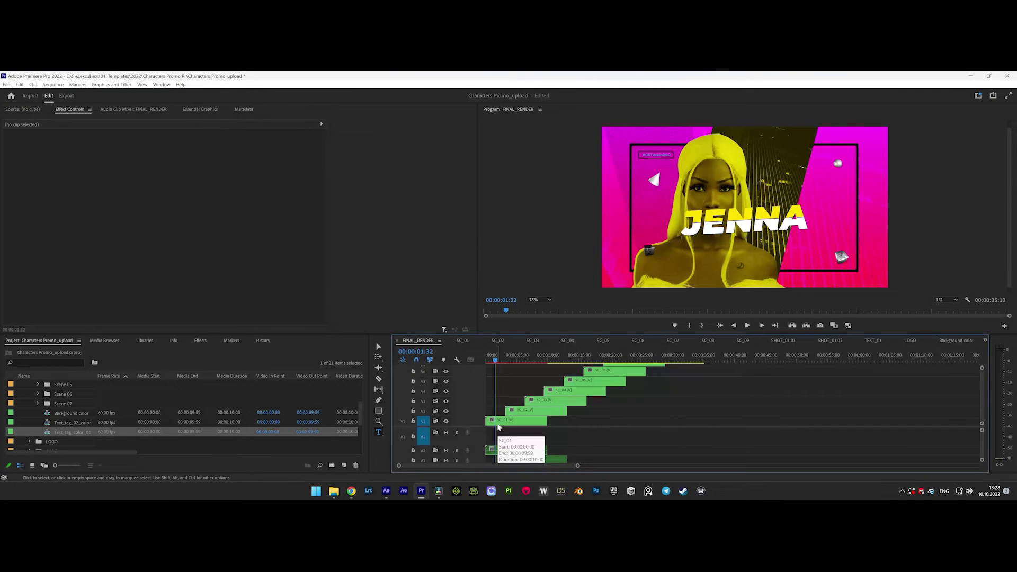
Open Shot_01.01_color from the Scene 01 bin and map the SHOT_01.01 clip's tint white to green 109459
{"action": "scroll", "coordinate": [106, 412], "scroll_direction": "up", "scroll_amount": 2}
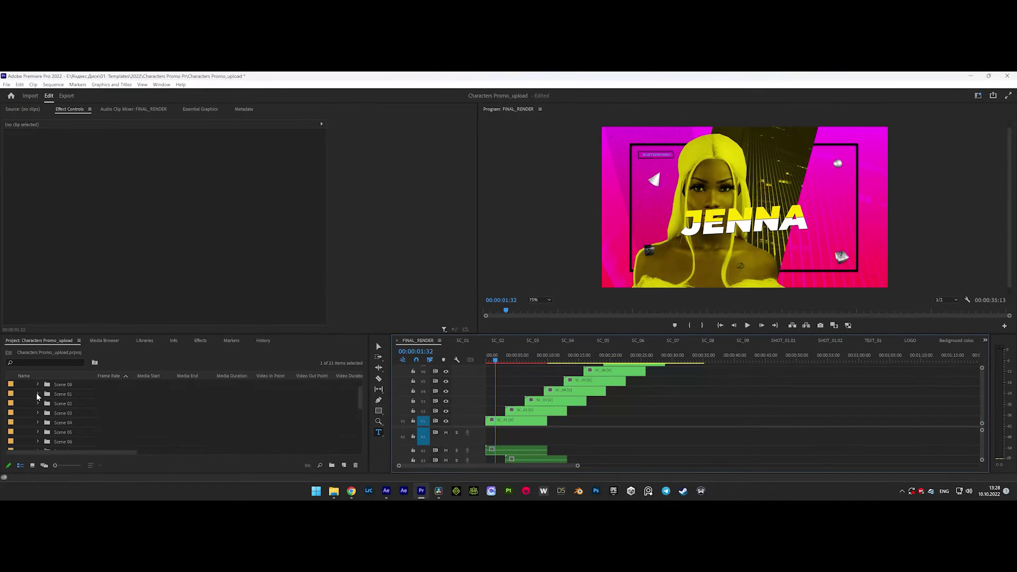
{"action": "left_click", "coordinate": [37, 393]}
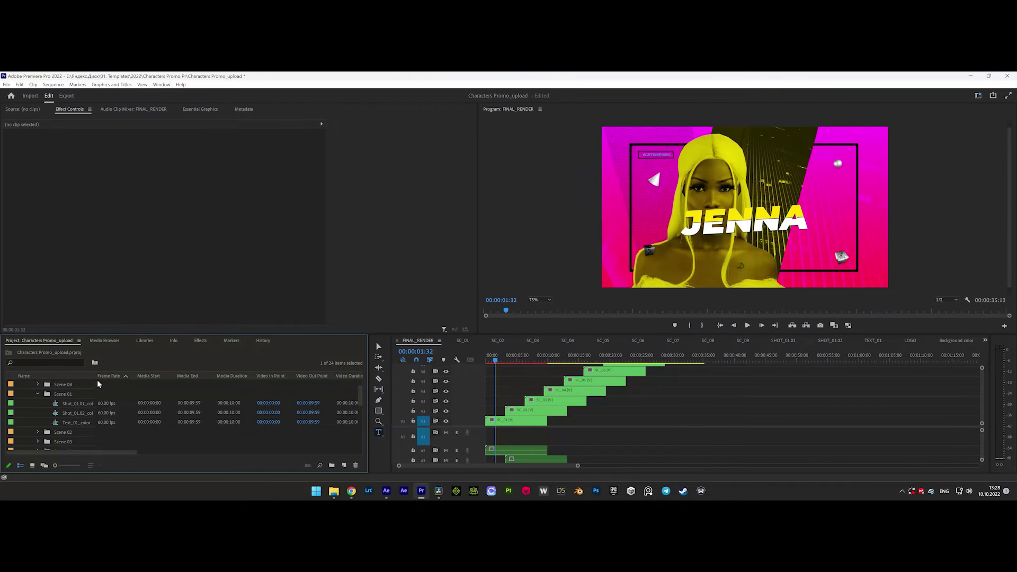
{"action": "left_click_drag", "start_coordinate": [96, 375], "coordinate": [127, 375]}
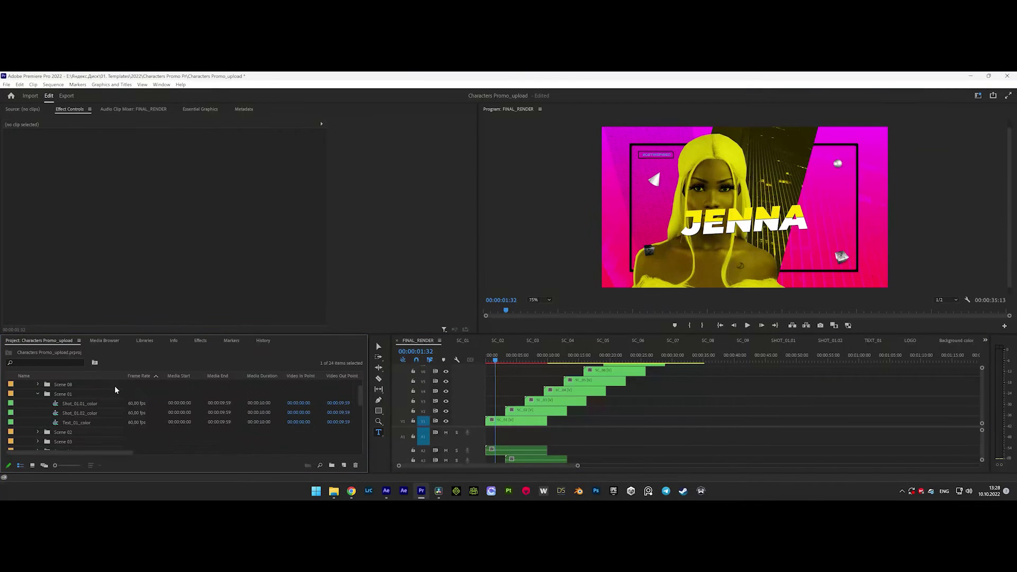
{"action": "double_click", "coordinate": [84, 403]}
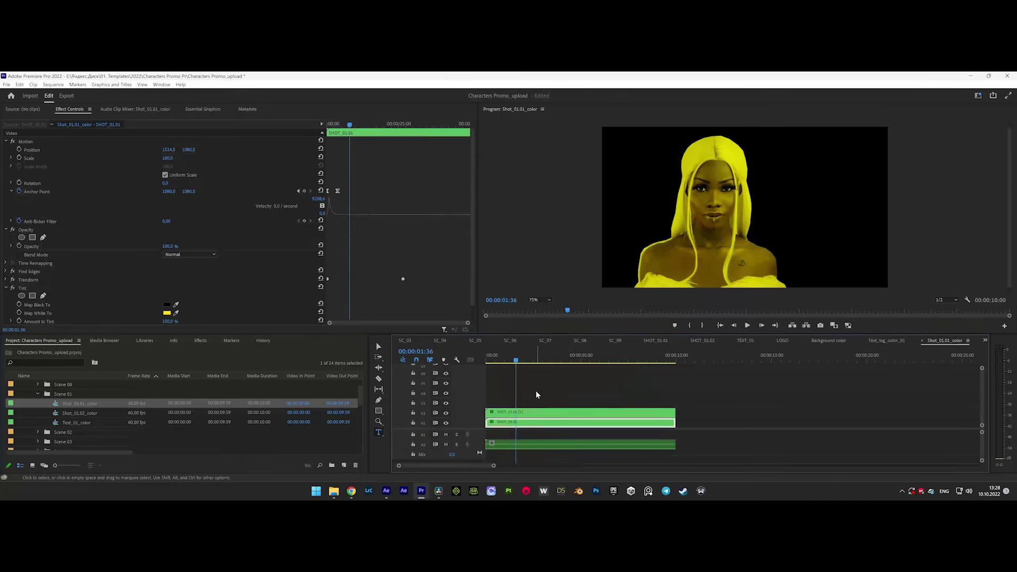
{"action": "left_click", "coordinate": [166, 312]}
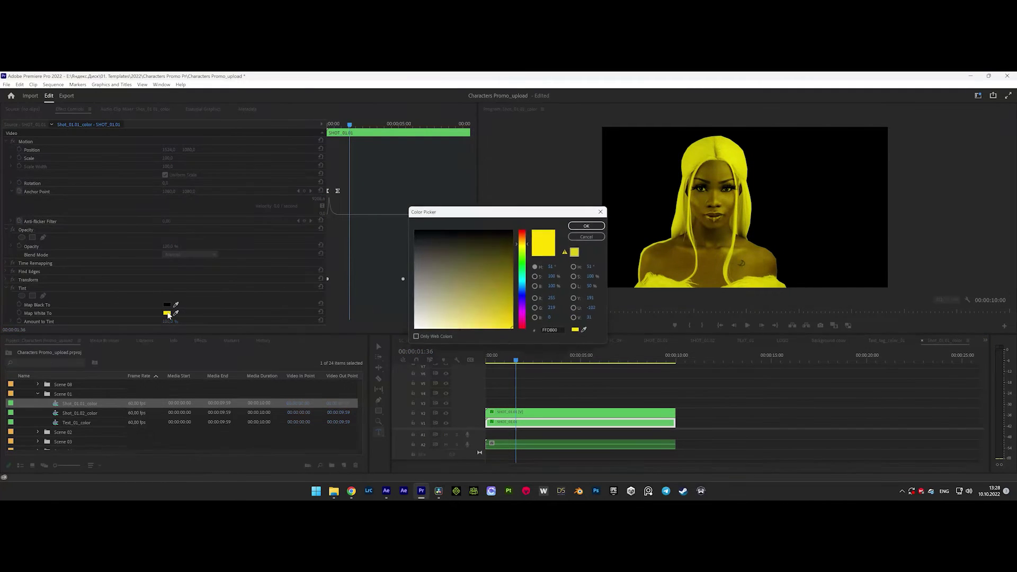
{"action": "left_click", "coordinate": [522, 303]}
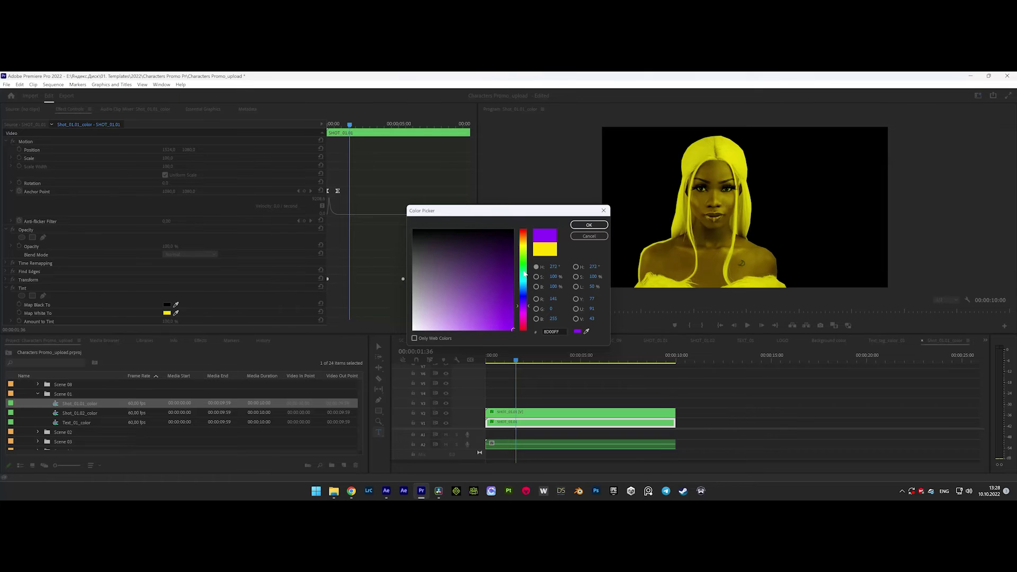
{"action": "left_click", "coordinate": [522, 271]}
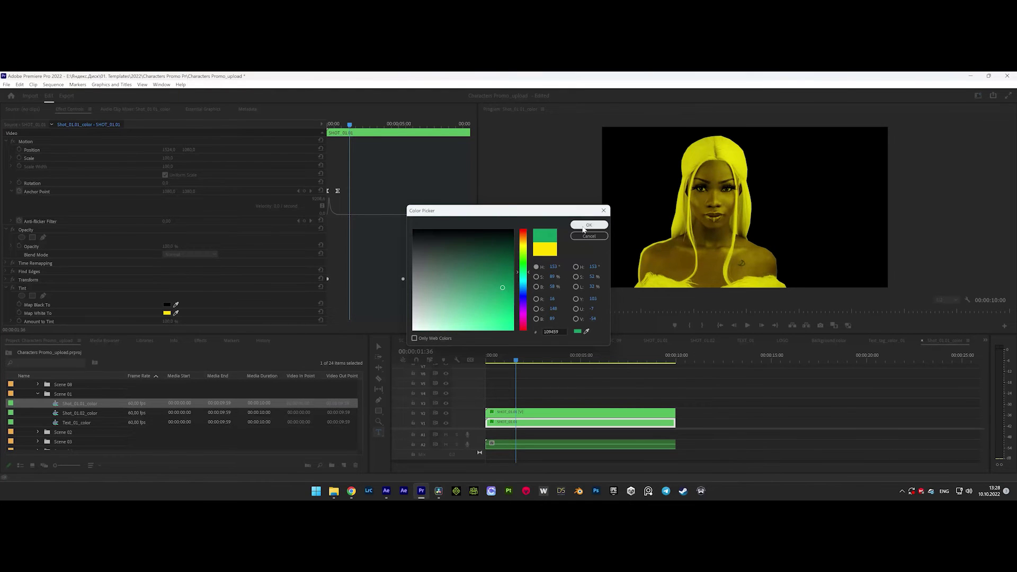
{"action": "left_click", "coordinate": [581, 224]}
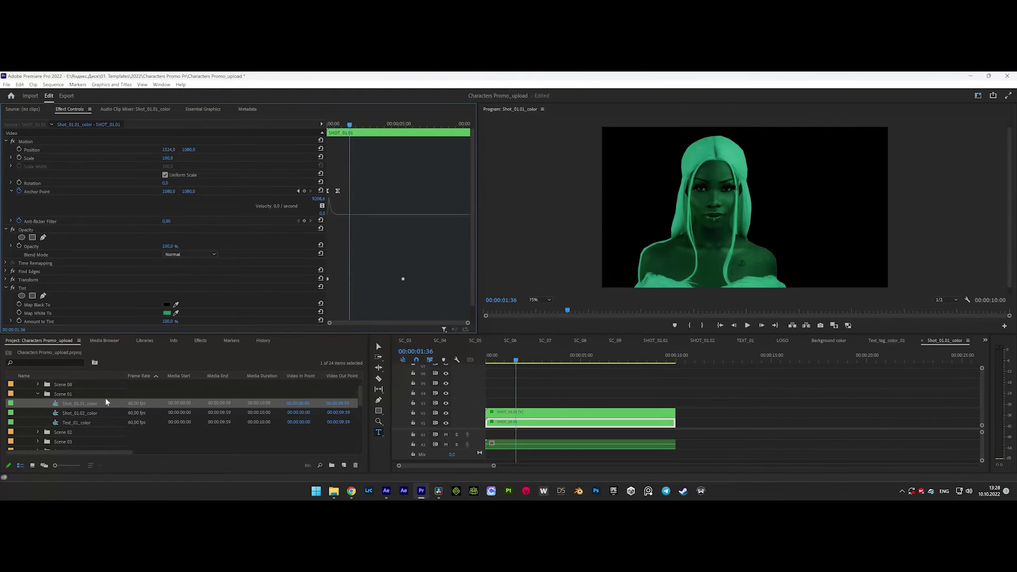
Open the Shot_01.02_color sequence and map the skyscraper clip's tint white to blue
{"action": "double_click", "coordinate": [85, 411]}
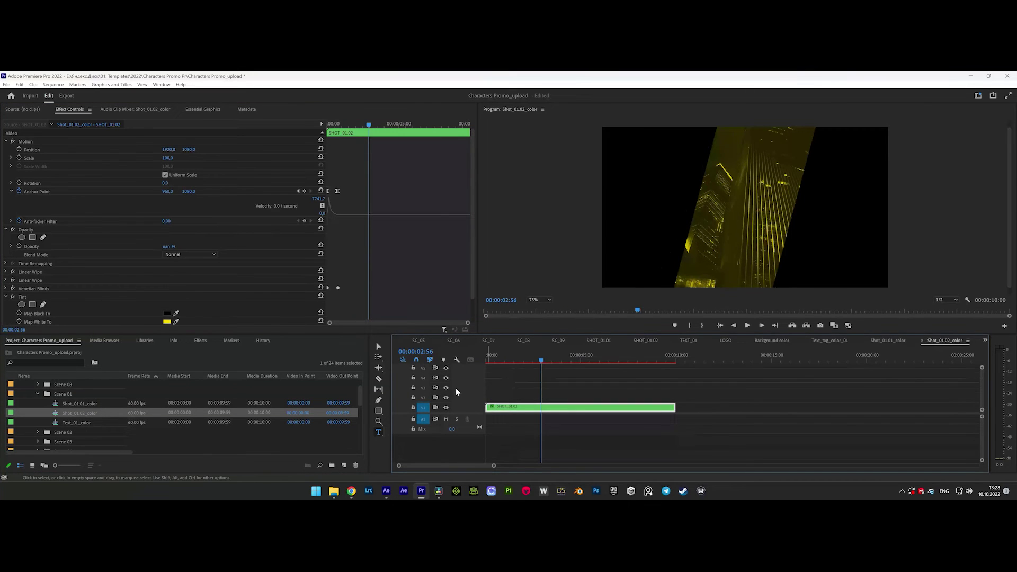
{"action": "left_click", "coordinate": [166, 321]}
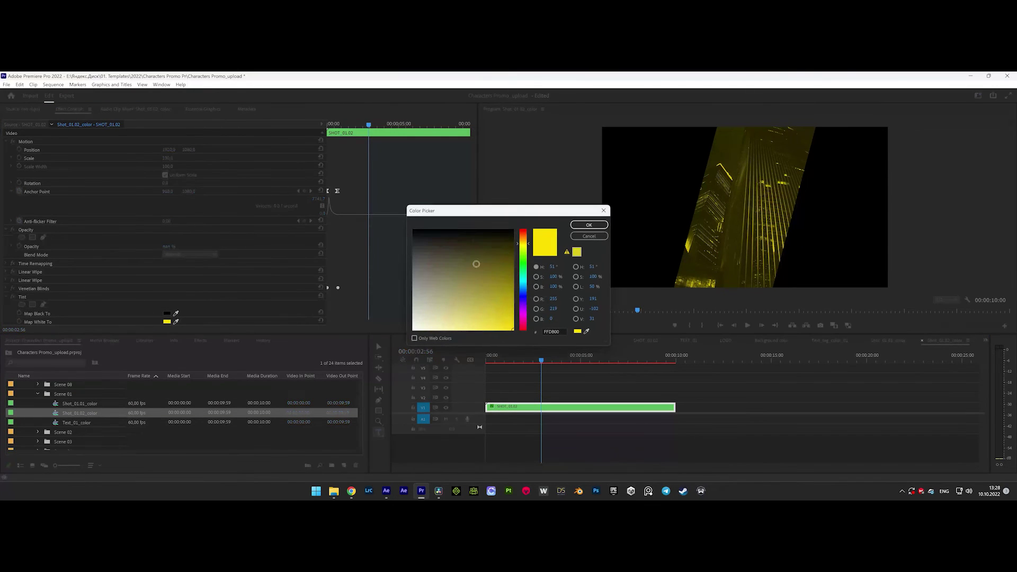
{"action": "left_click_drag", "start_coordinate": [529, 250], "coordinate": [524, 287]}
{"action": "left_click", "coordinate": [588, 226]}
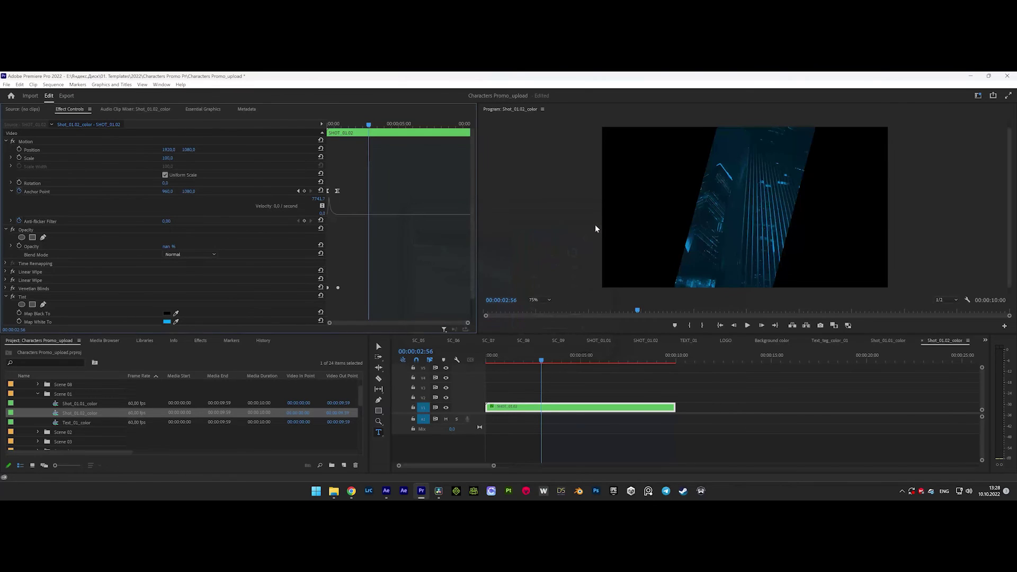
In Text_01_color, map the upper TEXT_01 clip's tint white to purple, and return to the FINAL_RENDER sequence
{"action": "double_click", "coordinate": [85, 420]}
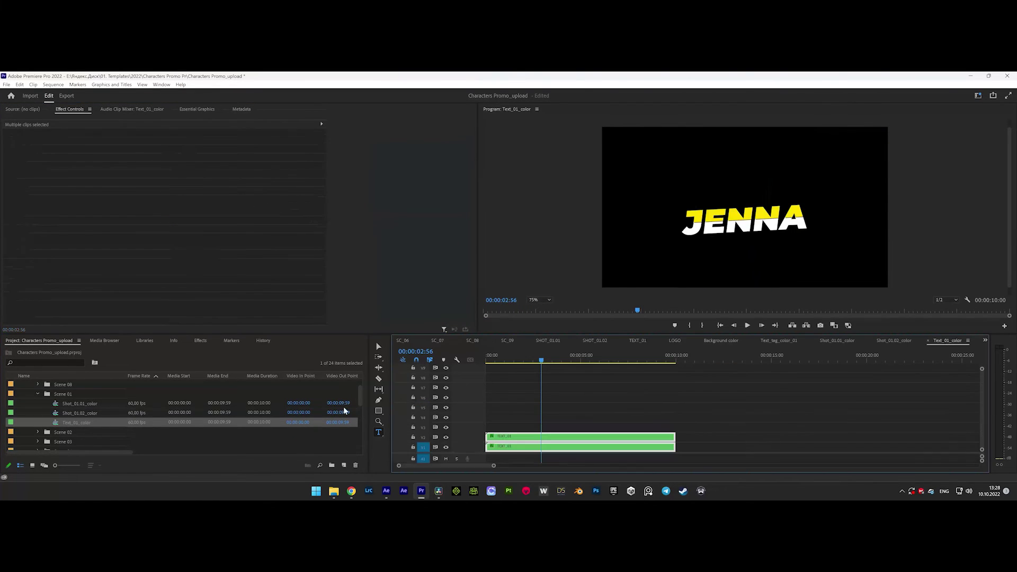
{"action": "left_click", "coordinate": [506, 437]}
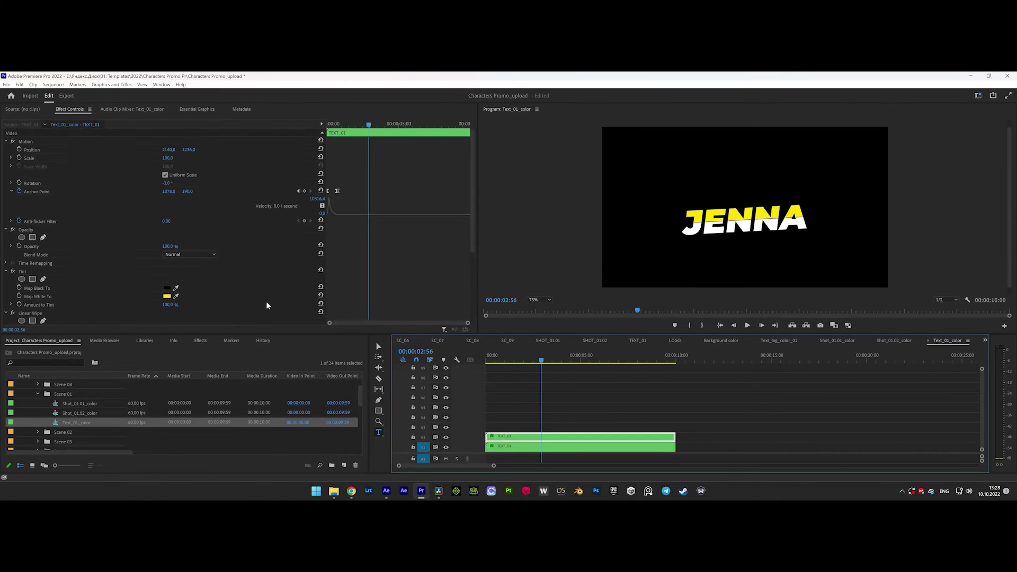
{"action": "left_click", "coordinate": [167, 297]}
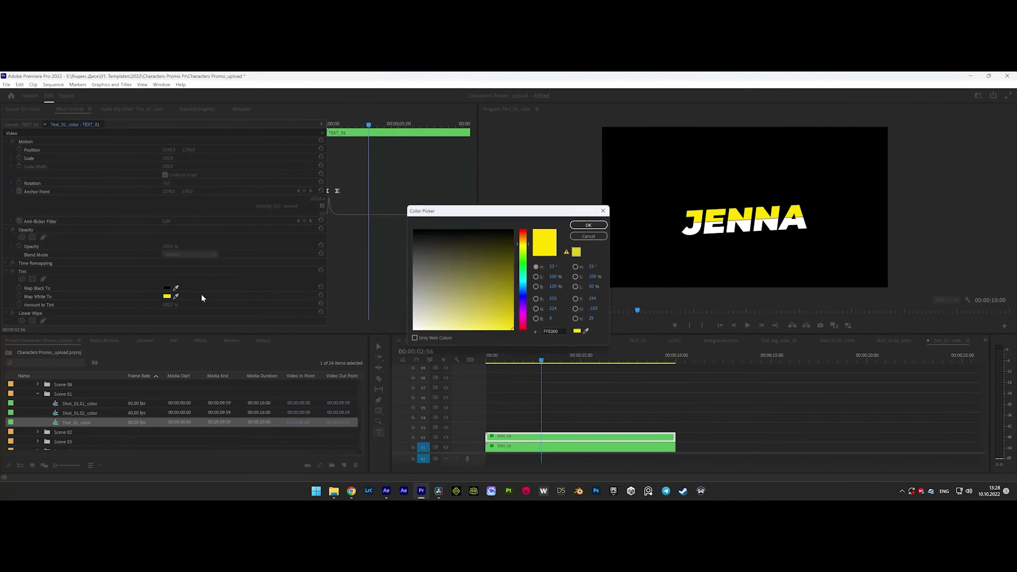
{"action": "left_click_drag", "start_coordinate": [524, 250], "coordinate": [523, 313]}
{"action": "left_click", "coordinate": [508, 290]}
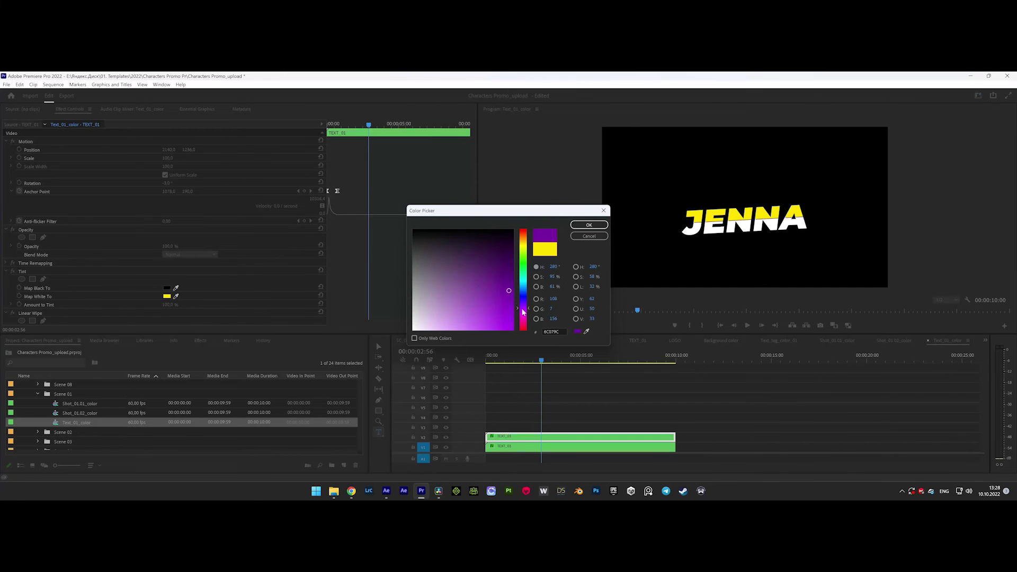
{"action": "left_click", "coordinate": [589, 225]}
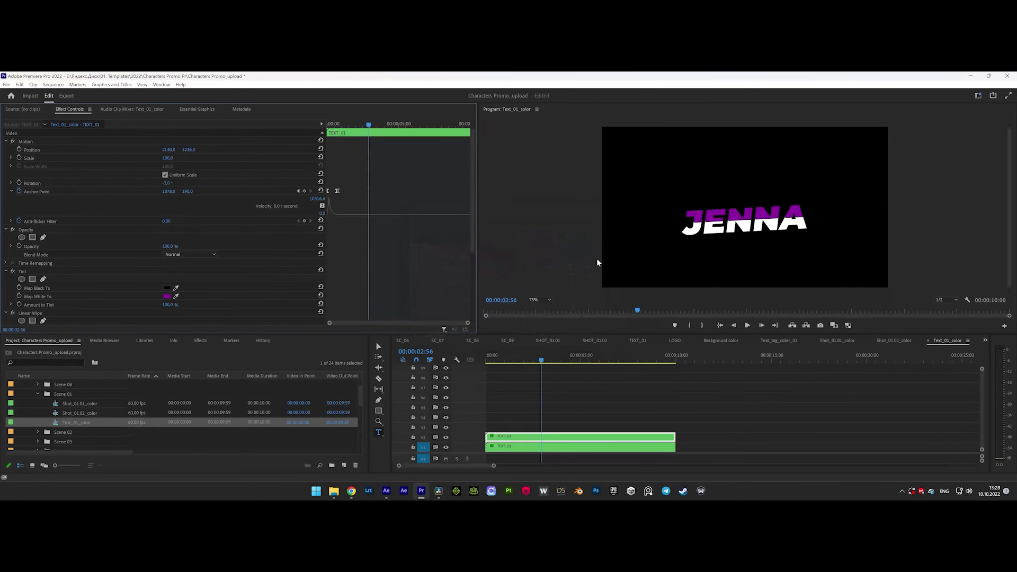
{"action": "left_click", "coordinate": [985, 340]}
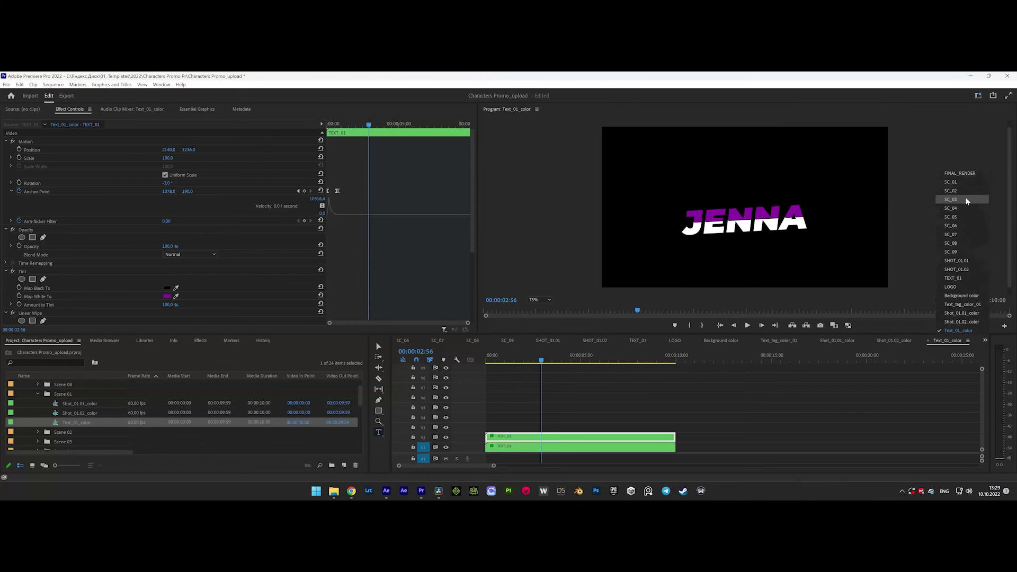
{"action": "left_click", "coordinate": [959, 173]}
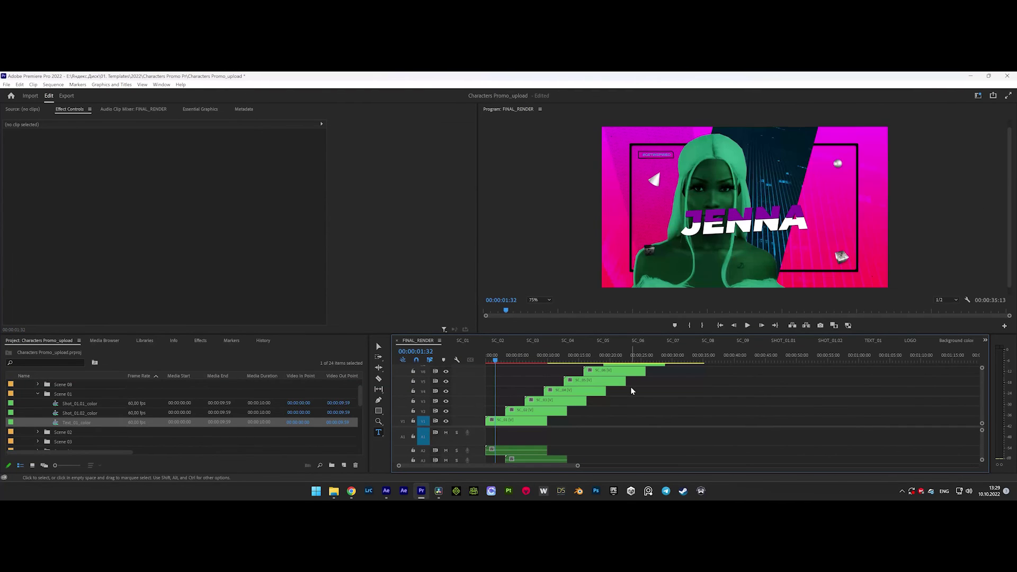